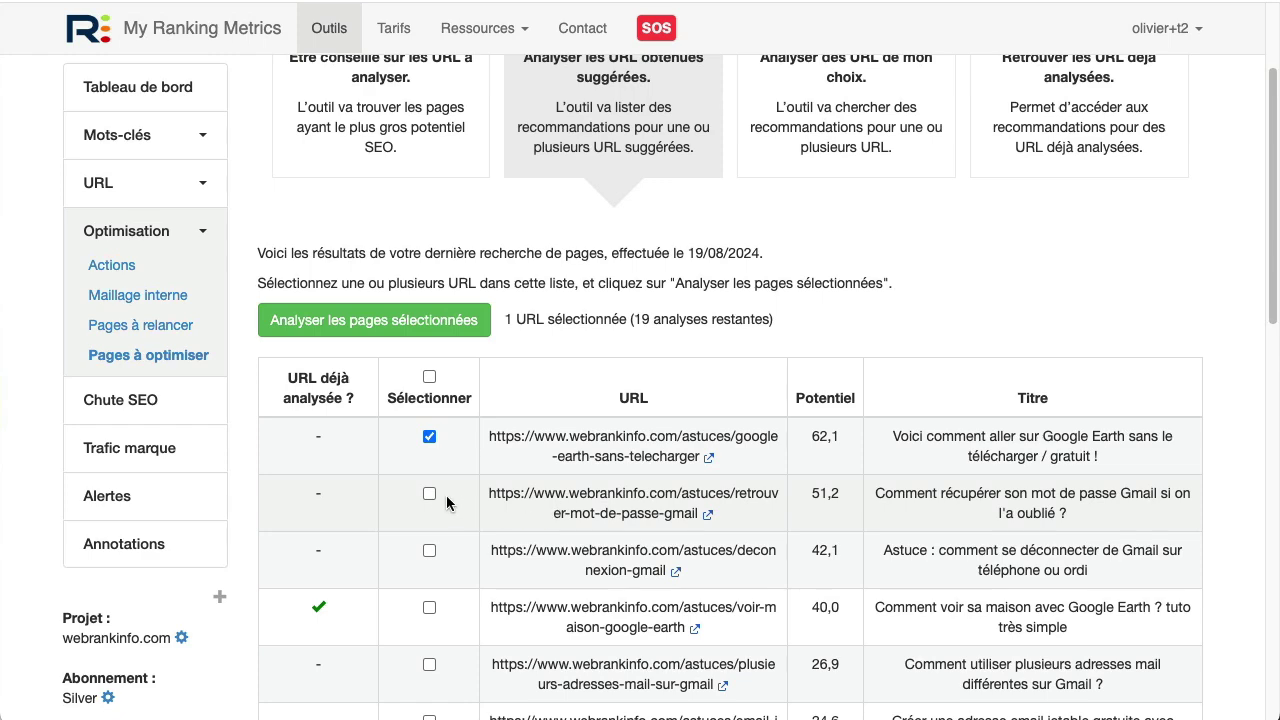
- Add the retrouver-mot-de-passe-gmail URL to the selection and set up the selected pages' analysis with the 3 août 2024 audit
left_click(429, 493)
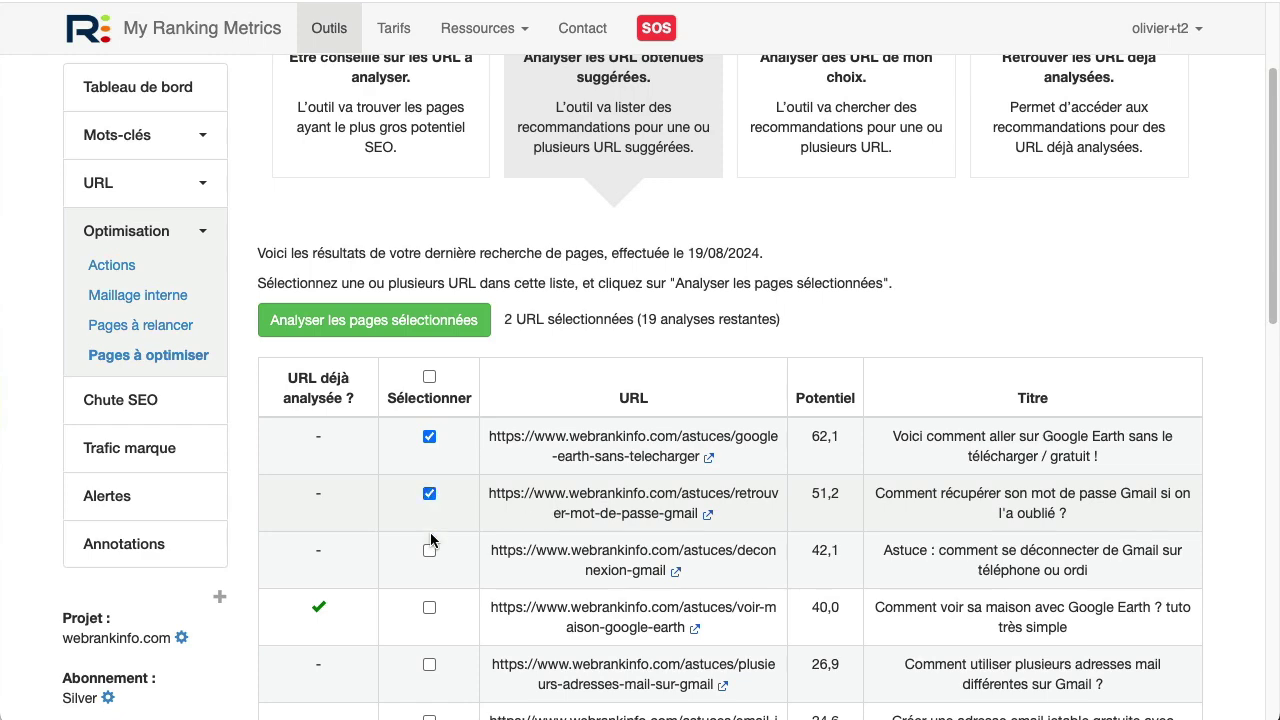
left_click(332, 322)
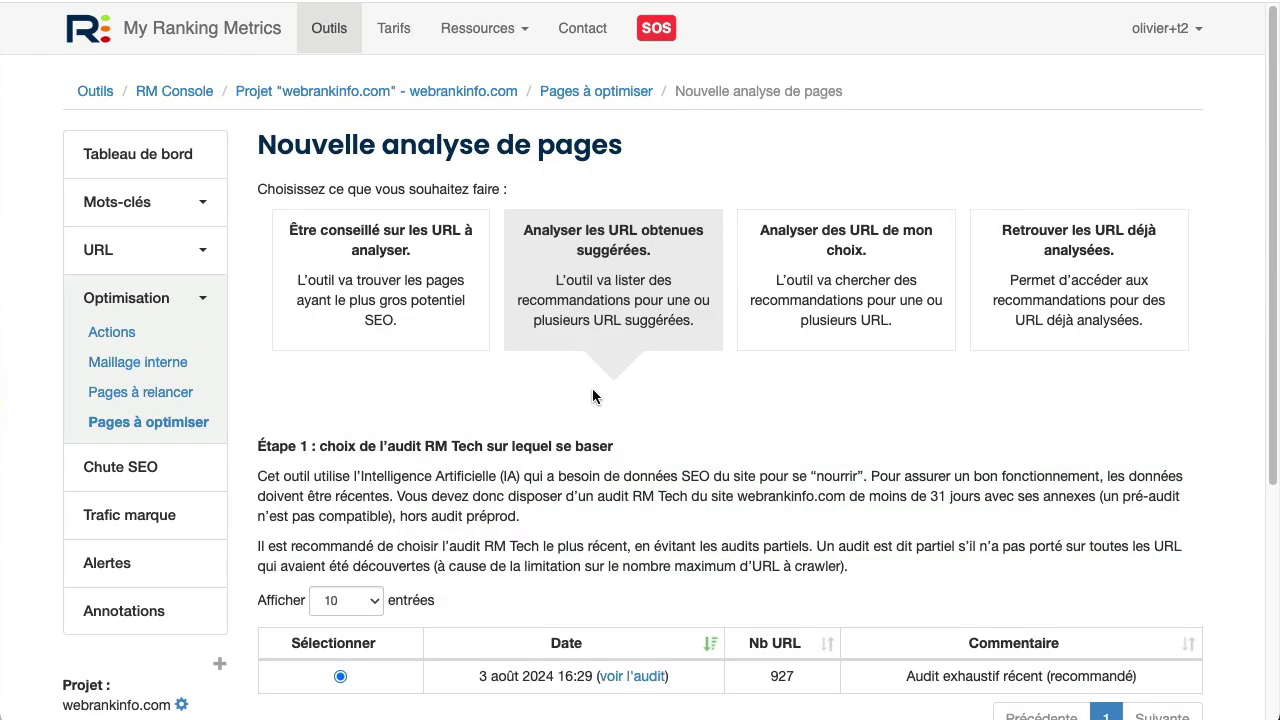
scroll(592, 400, "down", 2)
left_click(1137, 700)
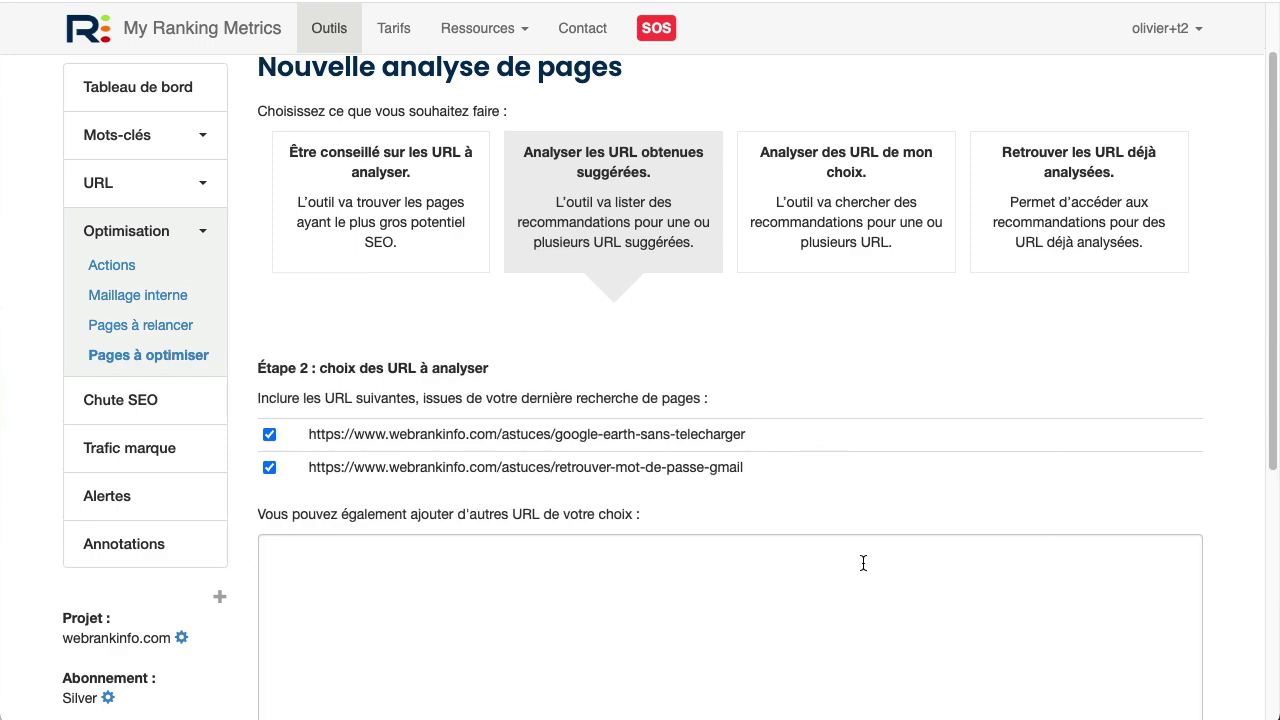
left_click(1090, 565)
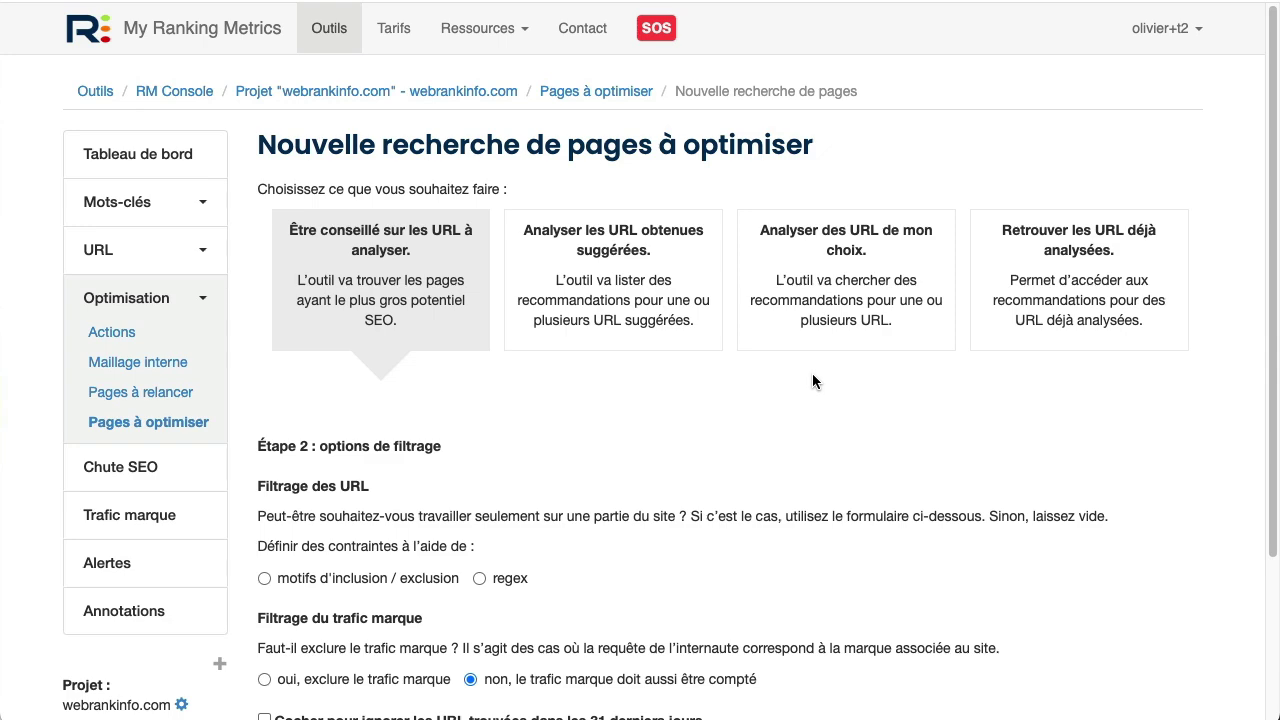
- Start an analysis of URLs of your own choice based on the 3 août 2024 audit, and continue to the URL entry step
left_click(843, 251)
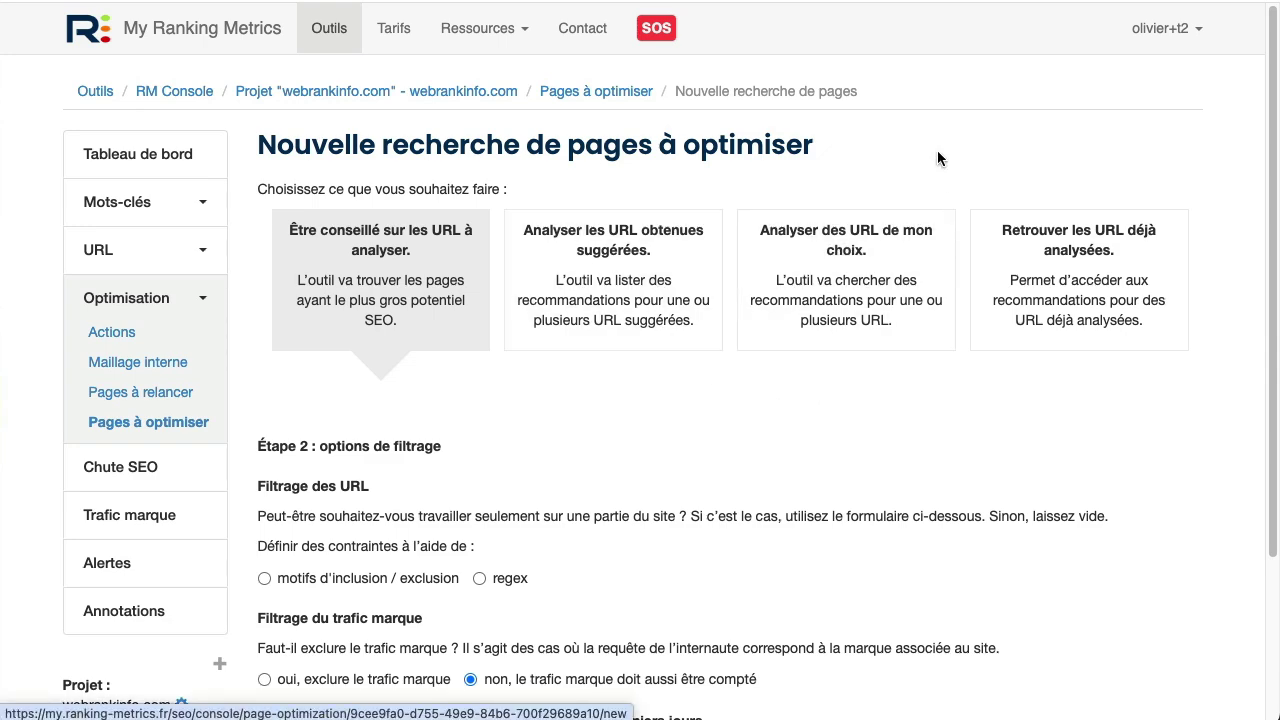
scroll(800, 500, "down", 2)
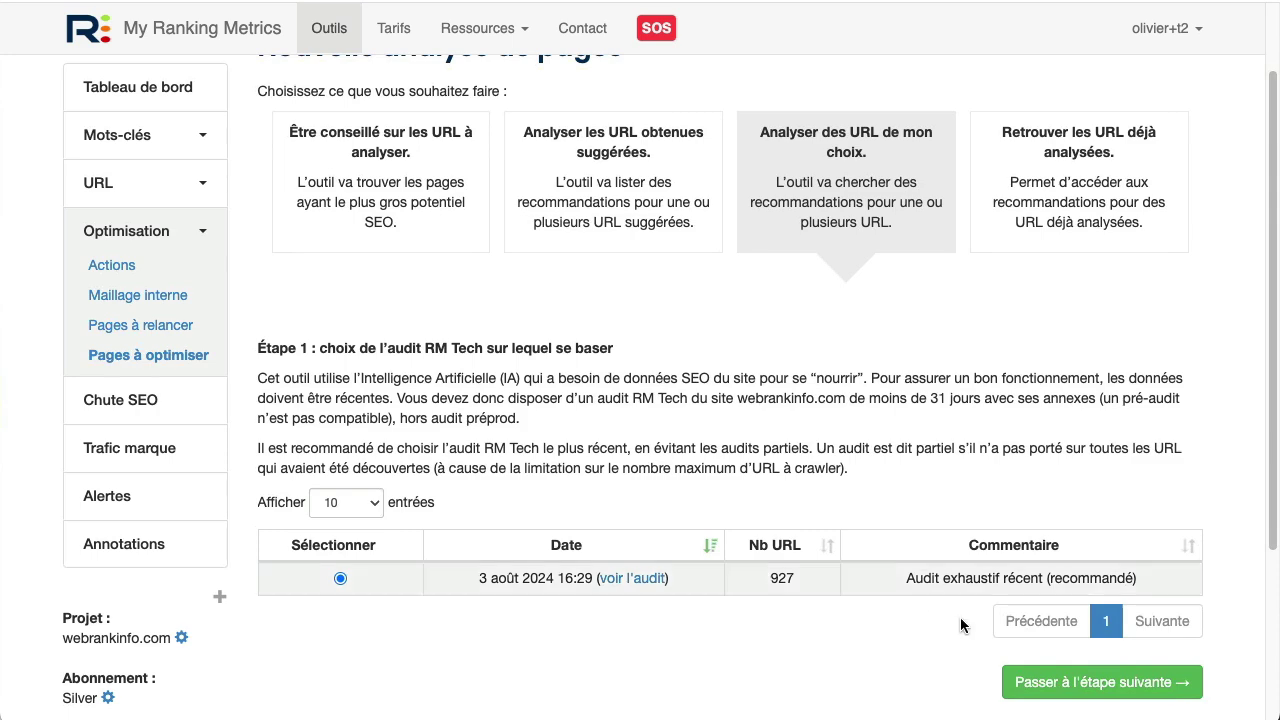
left_click(1052, 680)
left_click(441, 448)
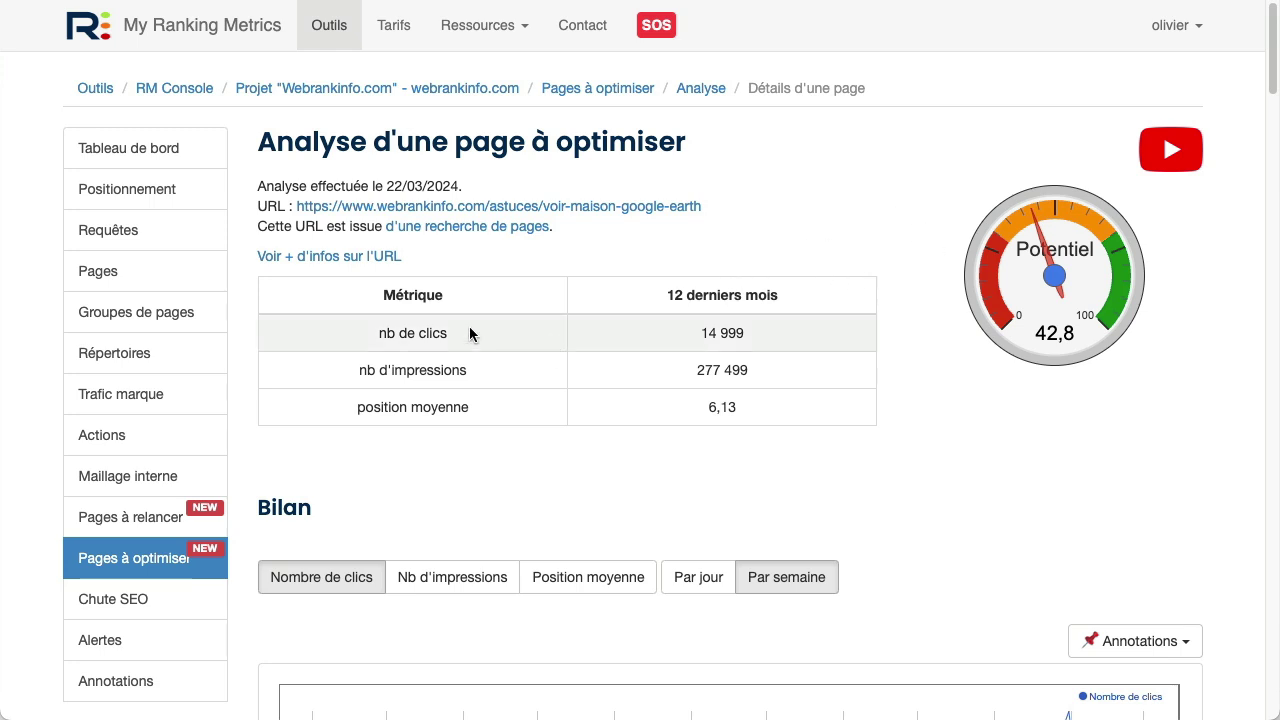
- Expand the extra information about the analysed URL to read it, and collapse it again
left_click(346, 257)
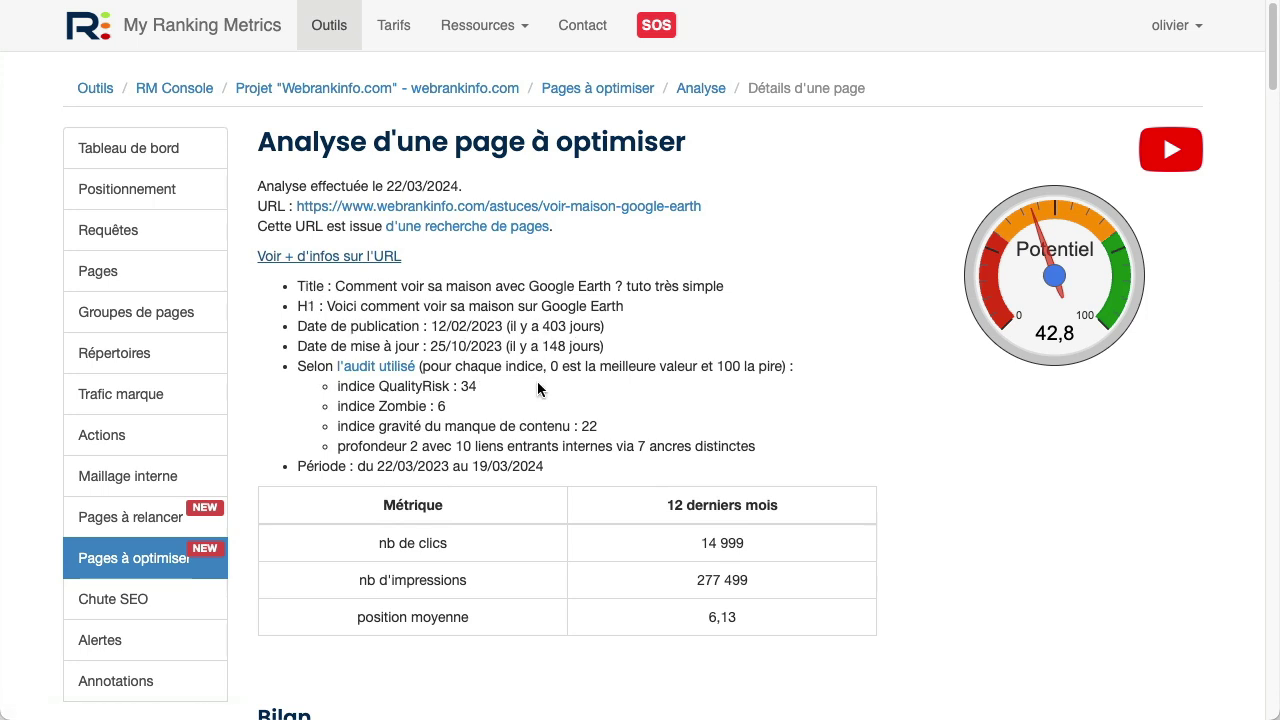
left_click(329, 257)
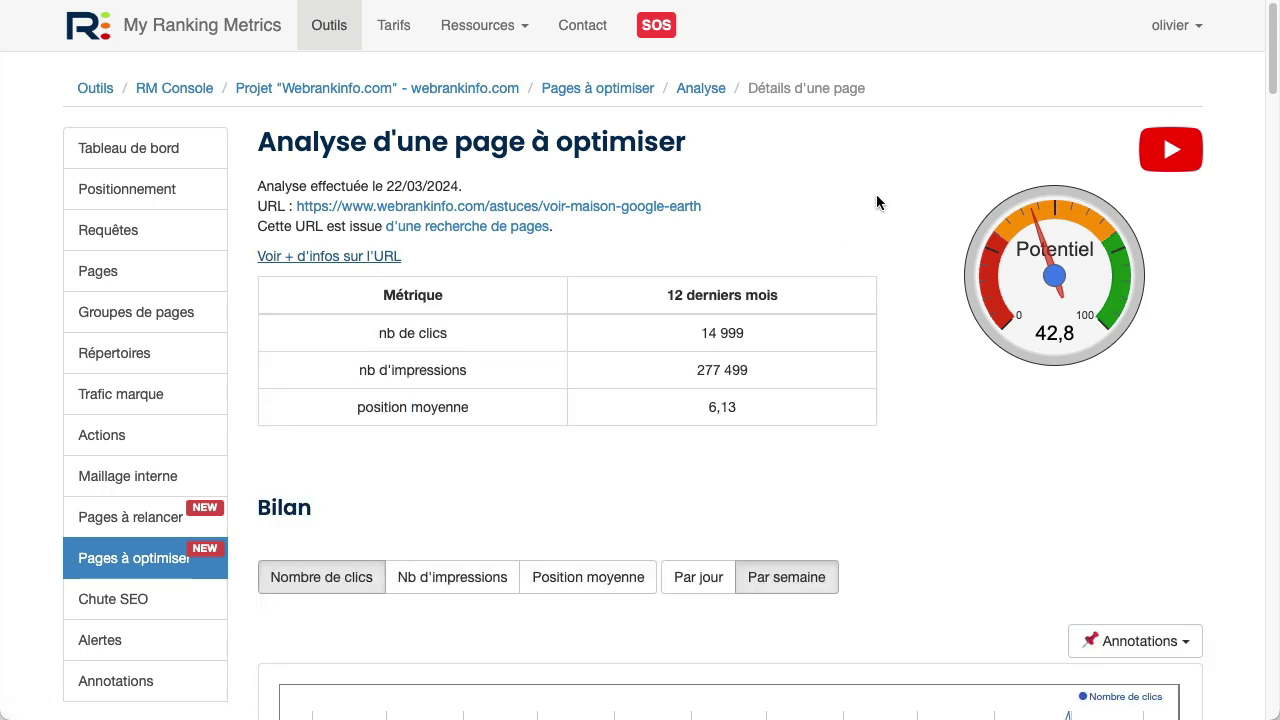
- View the Bilan clicks chart per day, and switch it back to per week
scroll(874, 200, "down", 3)
scroll(871, 198, "down", 1)
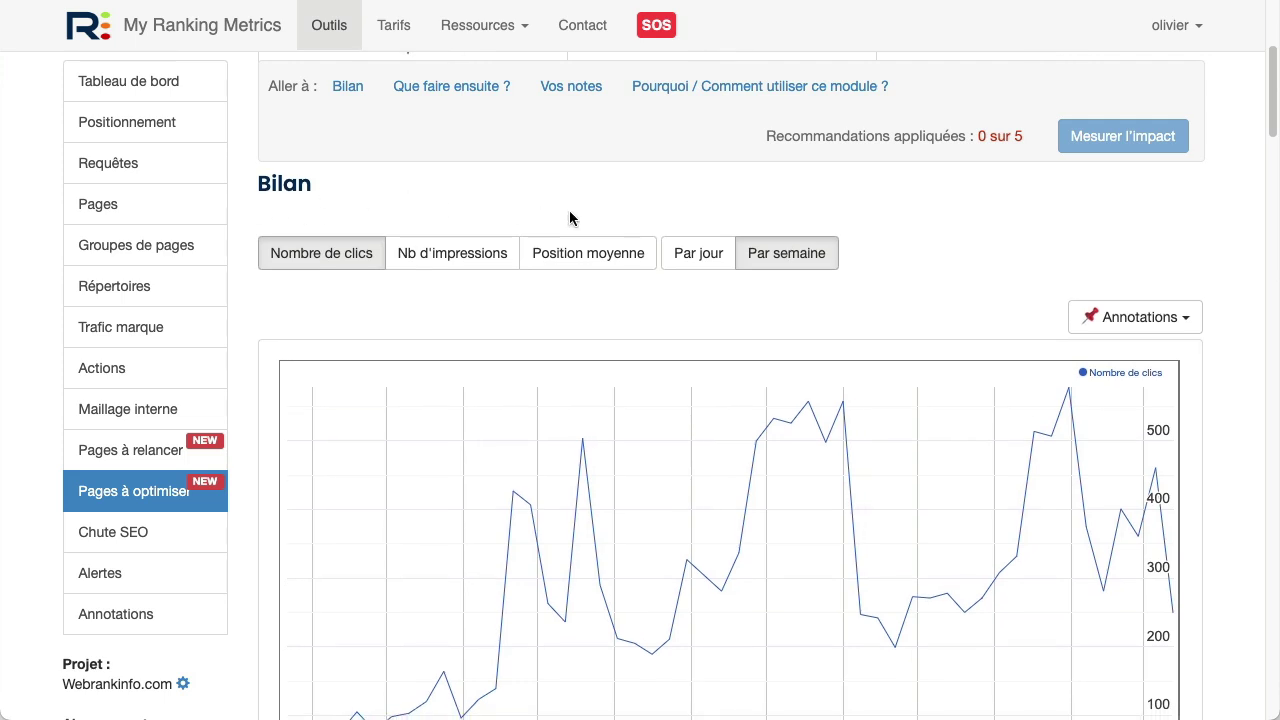
scroll(572, 211, "down", 1)
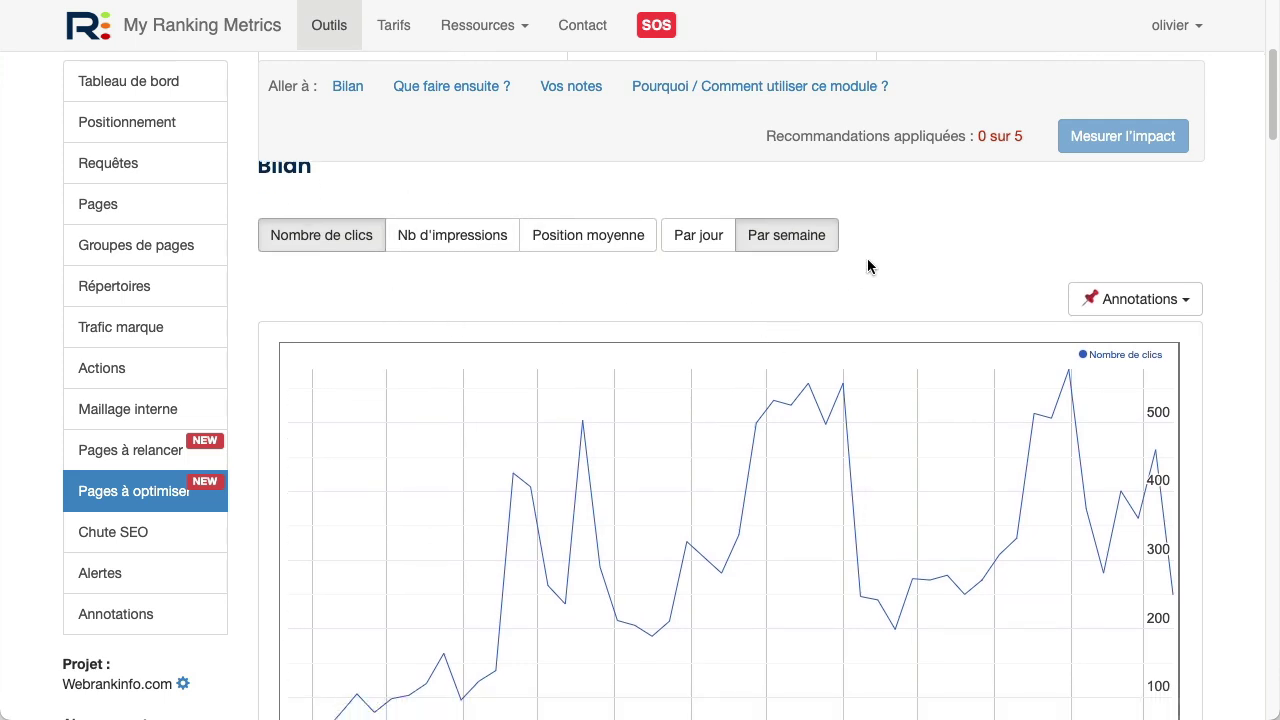
left_click(694, 249)
left_click(790, 248)
- Examine the page's keyword clusters table, expanding the google maps satellite cluster to check its keywords and collapsing it again
scroll(1158, 240, "down", 10)
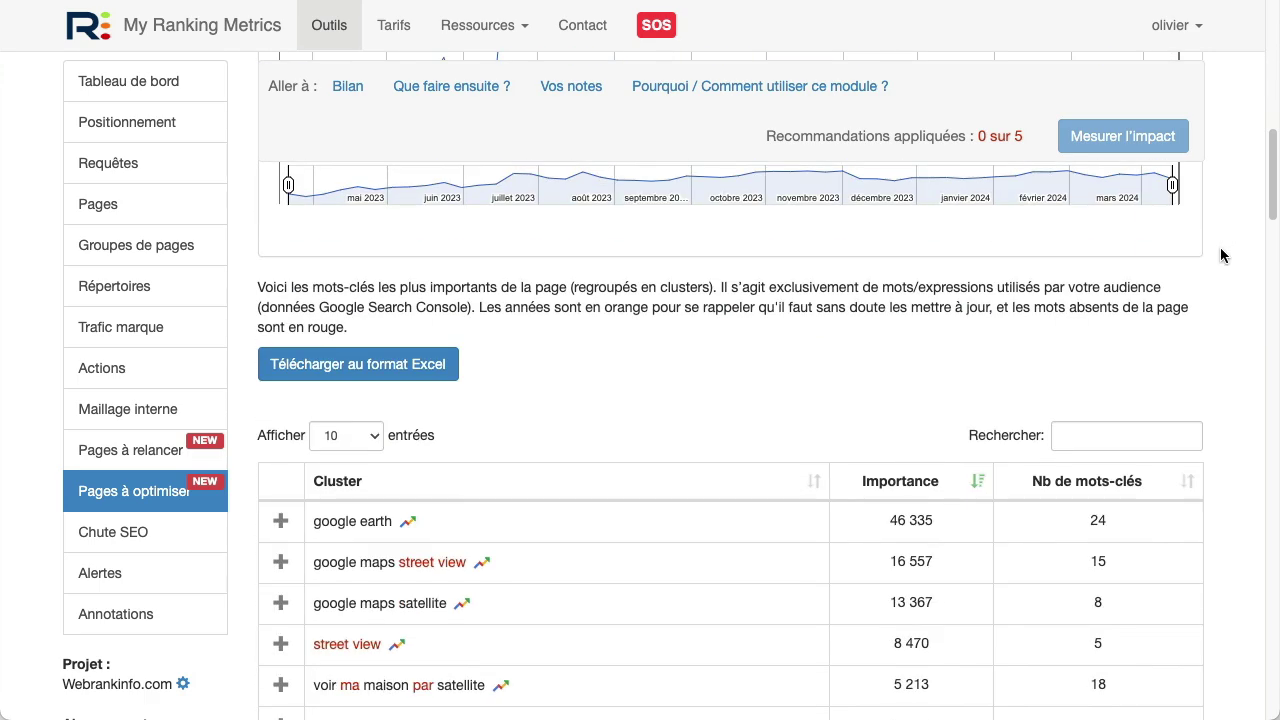
scroll(1219, 256, "down", 2)
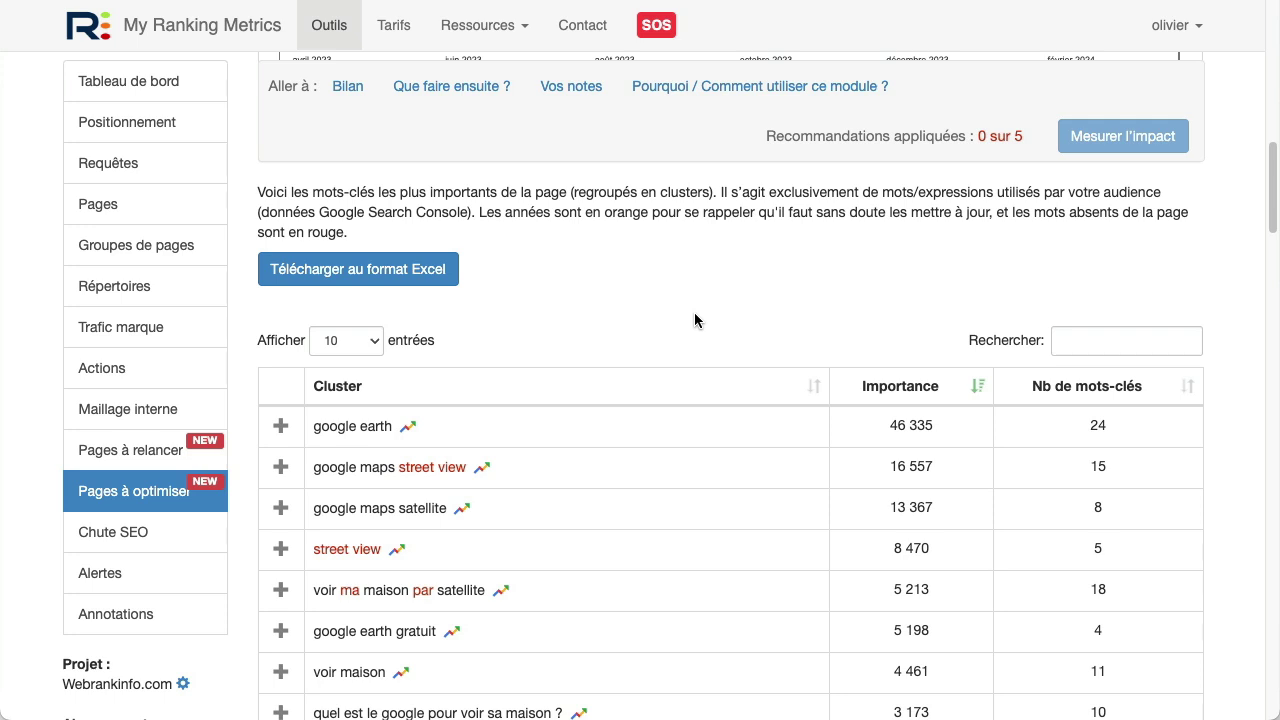
scroll(614, 284, "down", 1)
scroll(645, 257, "down", 2)
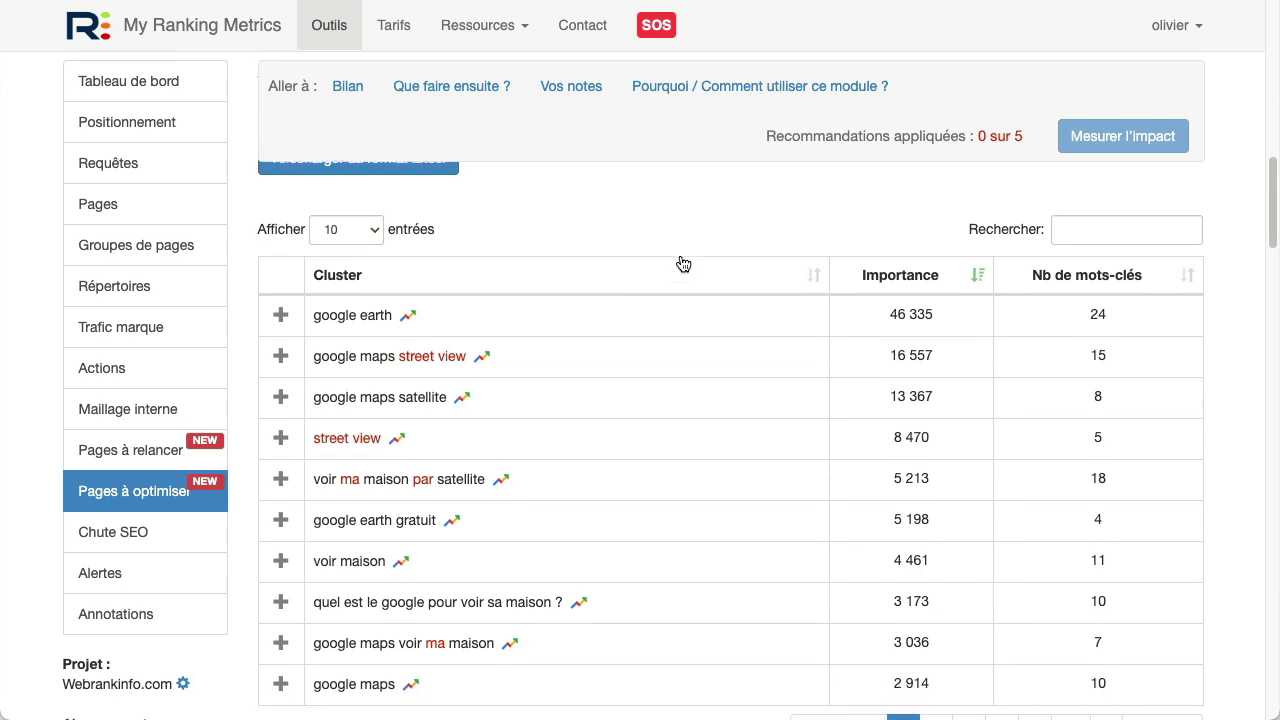
left_click(281, 382)
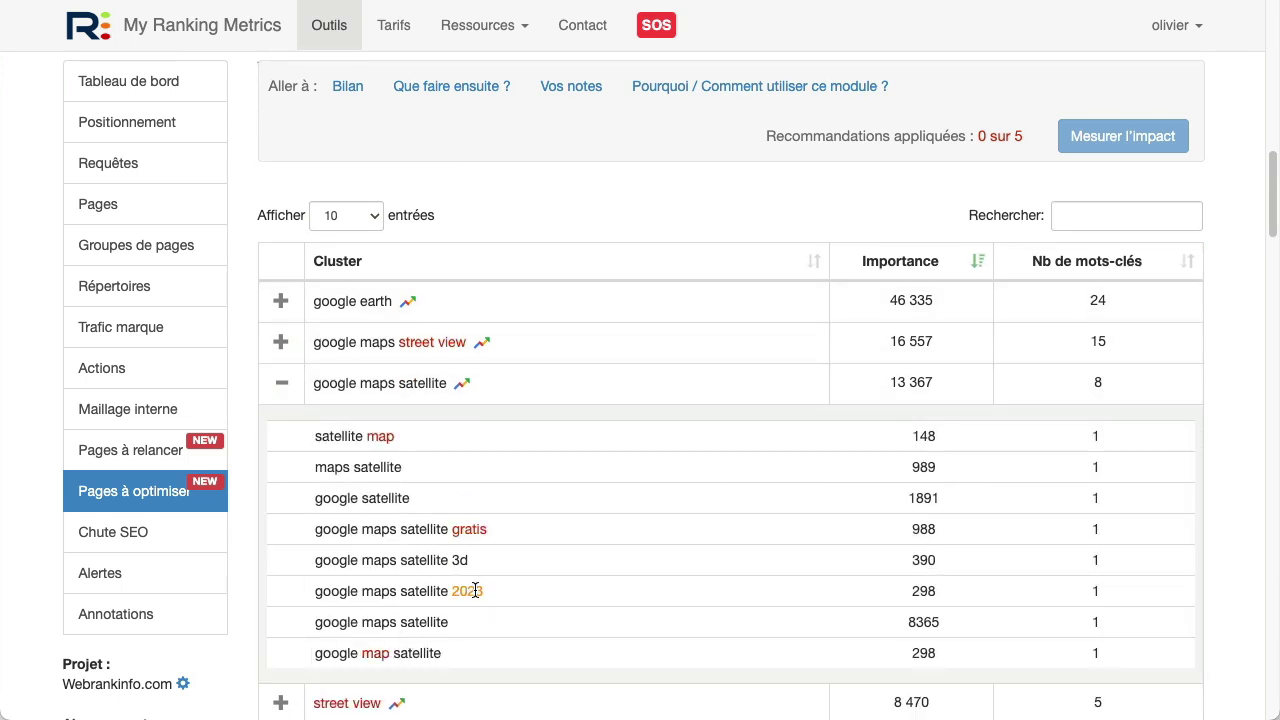
left_click(283, 386)
scroll(927, 435, "down", 1)
scroll(927, 435, "down", 4)
scroll(723, 309, "up", 4)
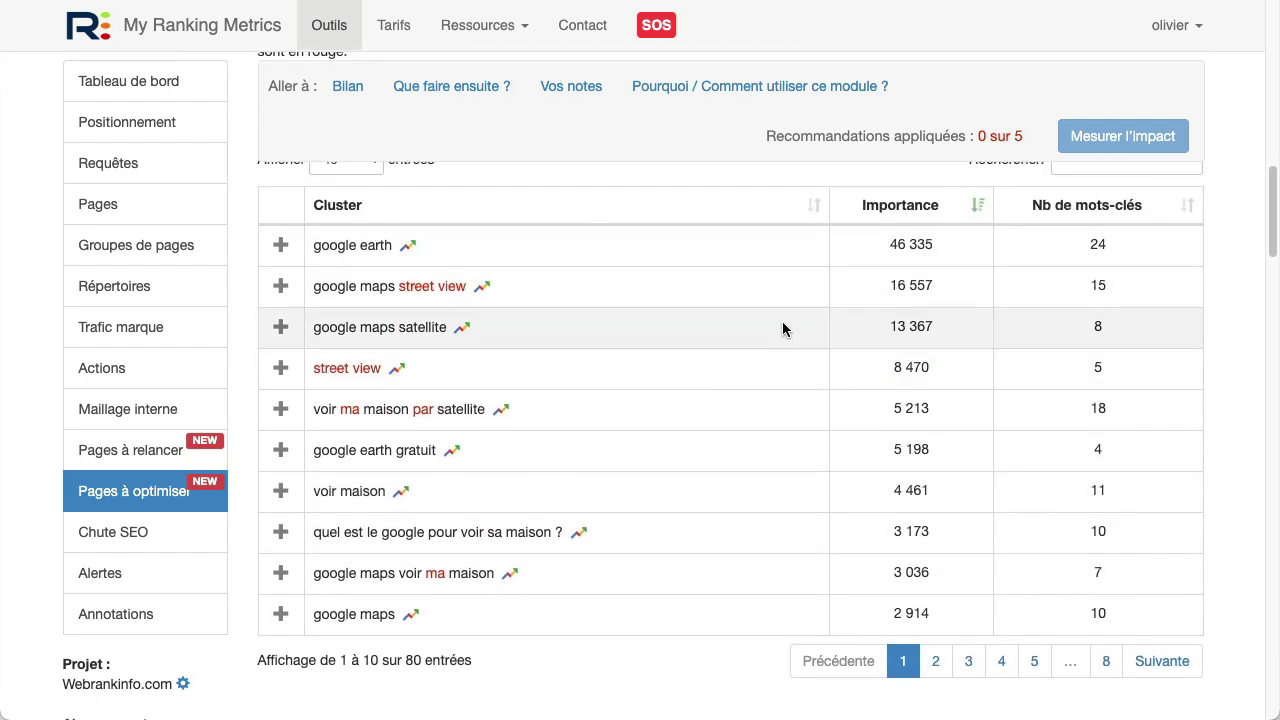
scroll(783, 329, "up", 1)
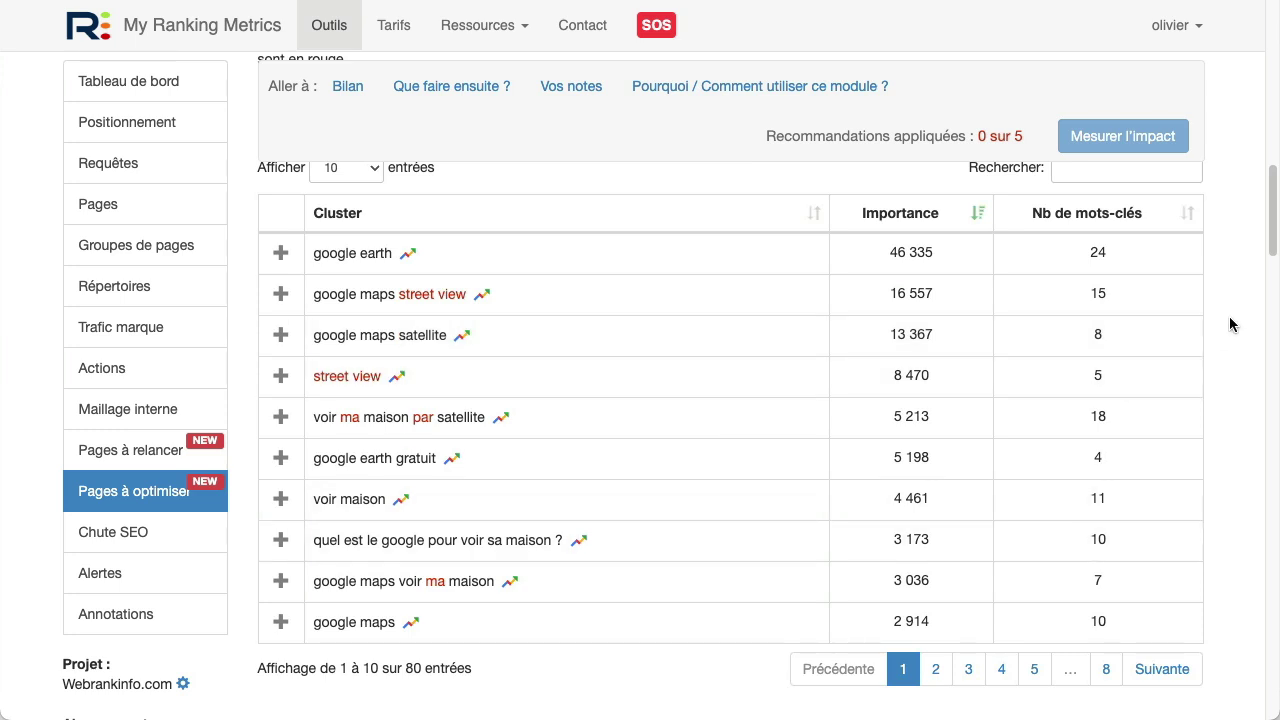
- Examine the table of keywords with missing words under the editorial optimisation recommendation "Vérifiez les mots manquants dans la page !"
scroll(1225, 288, "down", 5)
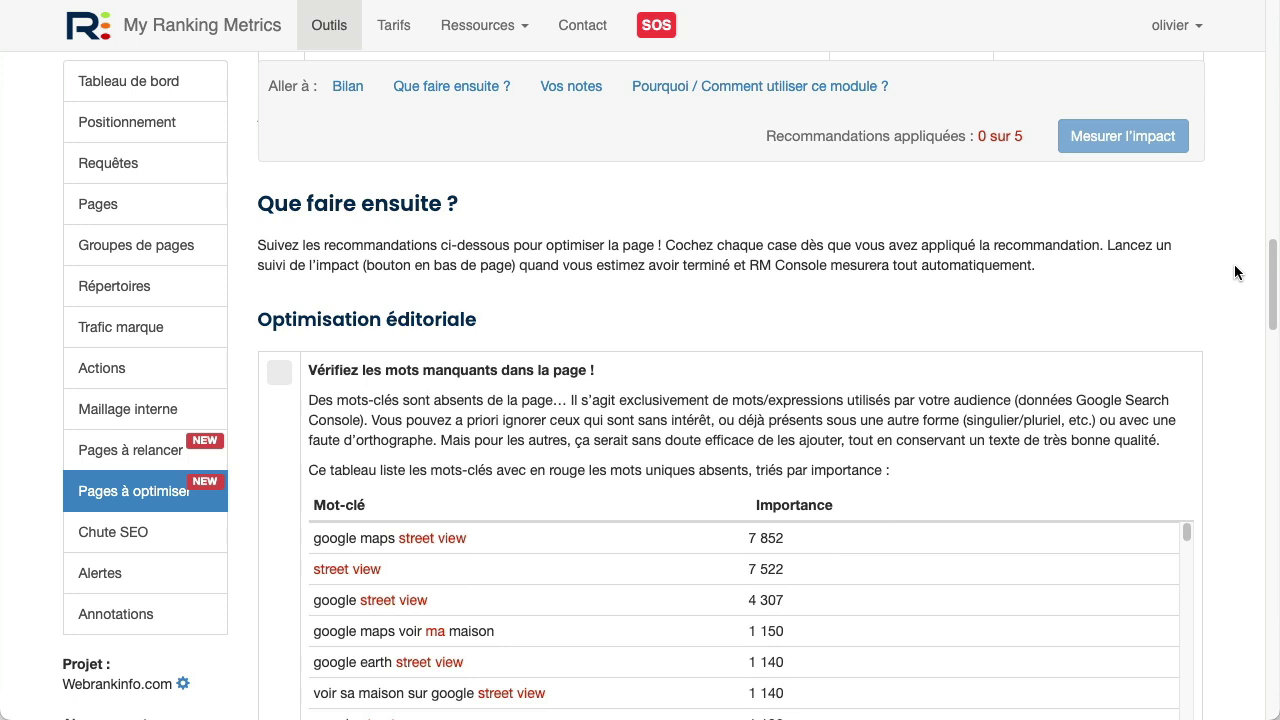
scroll(1233, 274, "down", 2)
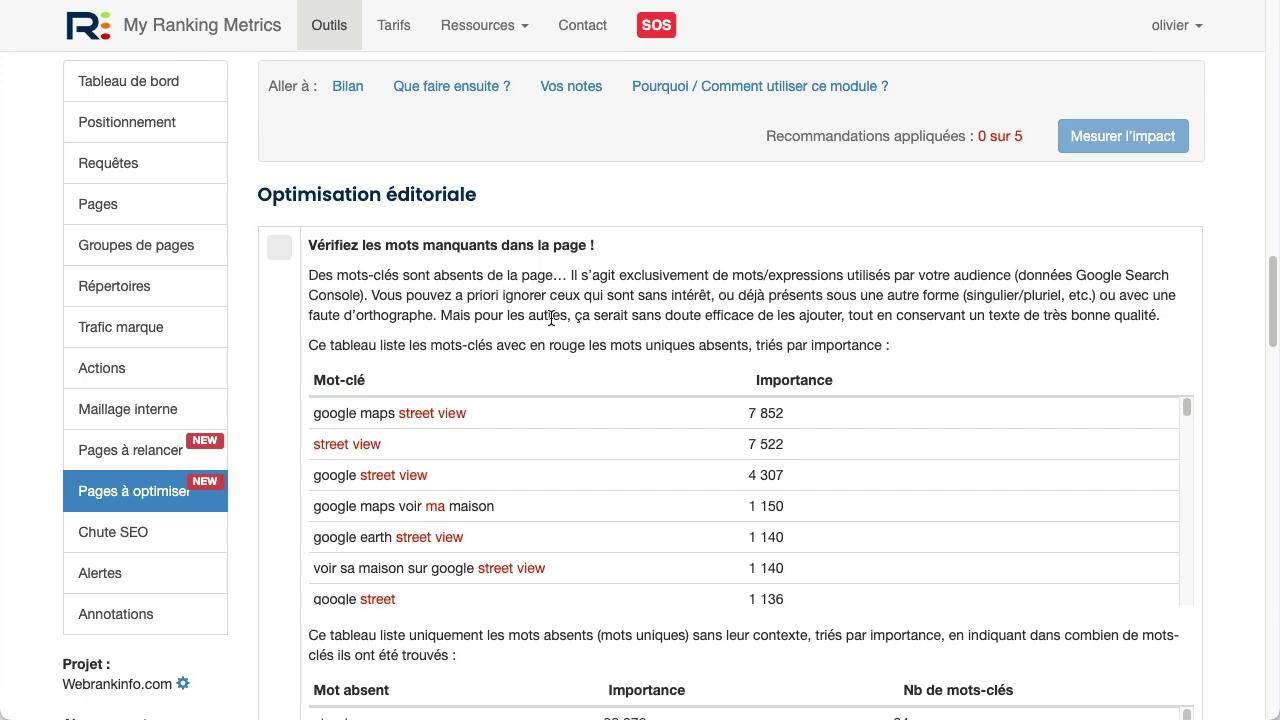
scroll(1195, 382, "down", 1)
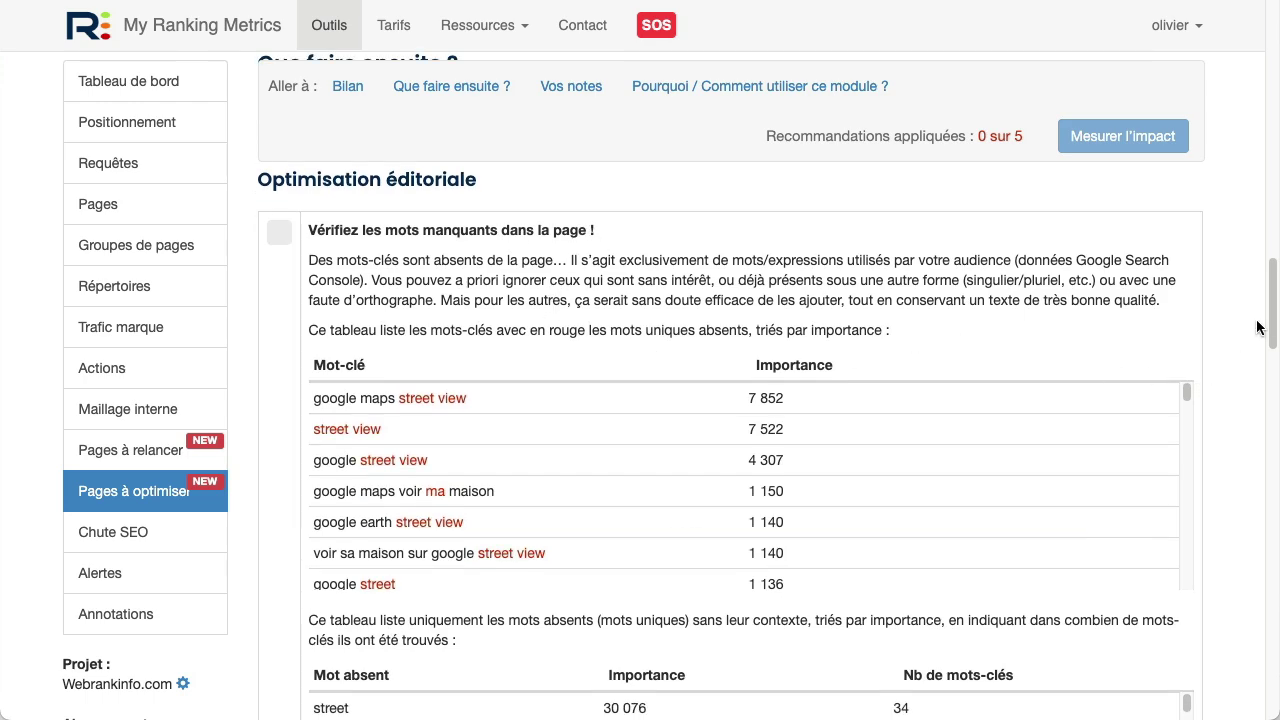
left_click_drag(1272, 318, 1273, 362)
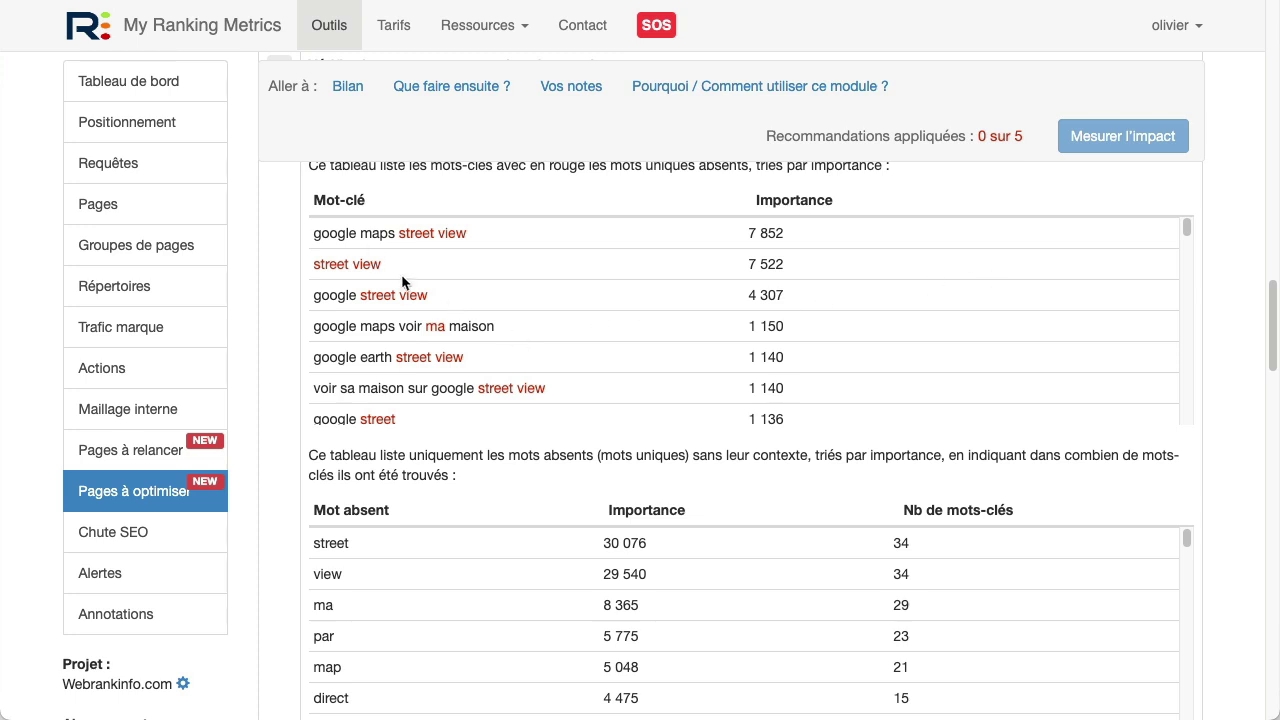
left_click_drag(331, 232, 466, 232)
left_click_drag(383, 295, 428, 295)
scroll(800, 366, "down", 1)
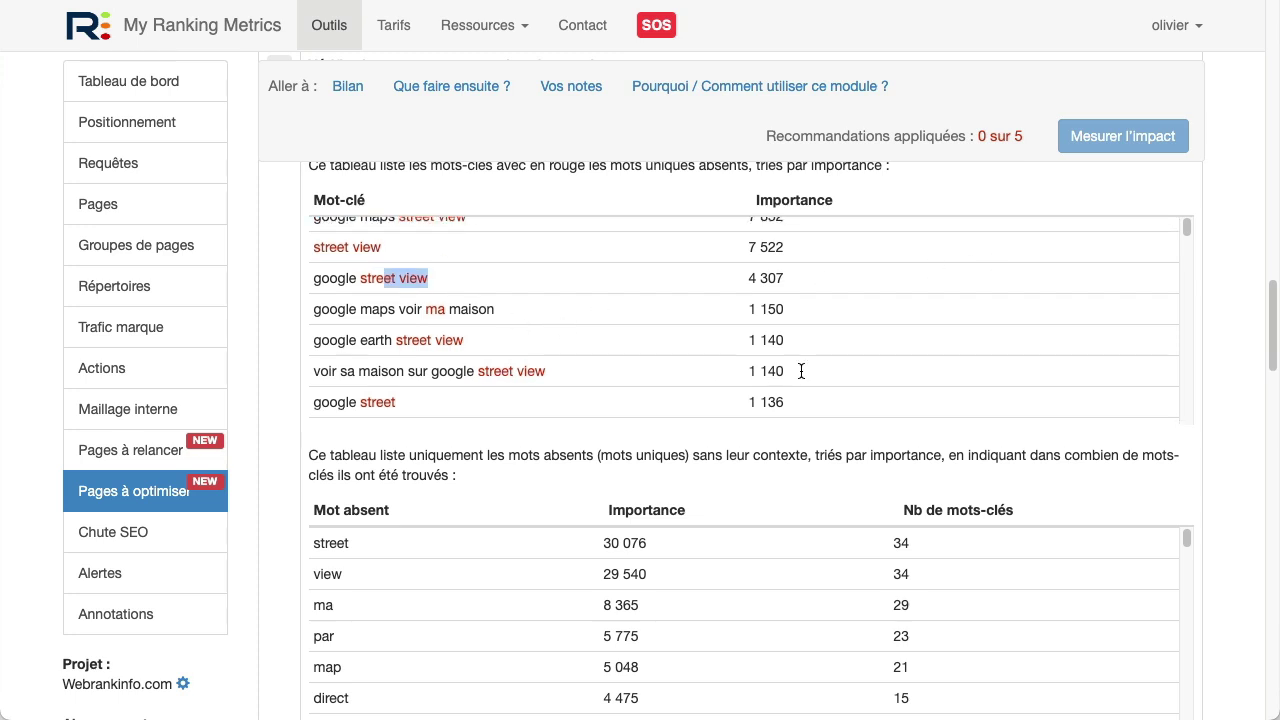
- Read through the table of individual words absent from the page, sorted by importance
left_click_drag(1274, 316, 1274, 350)
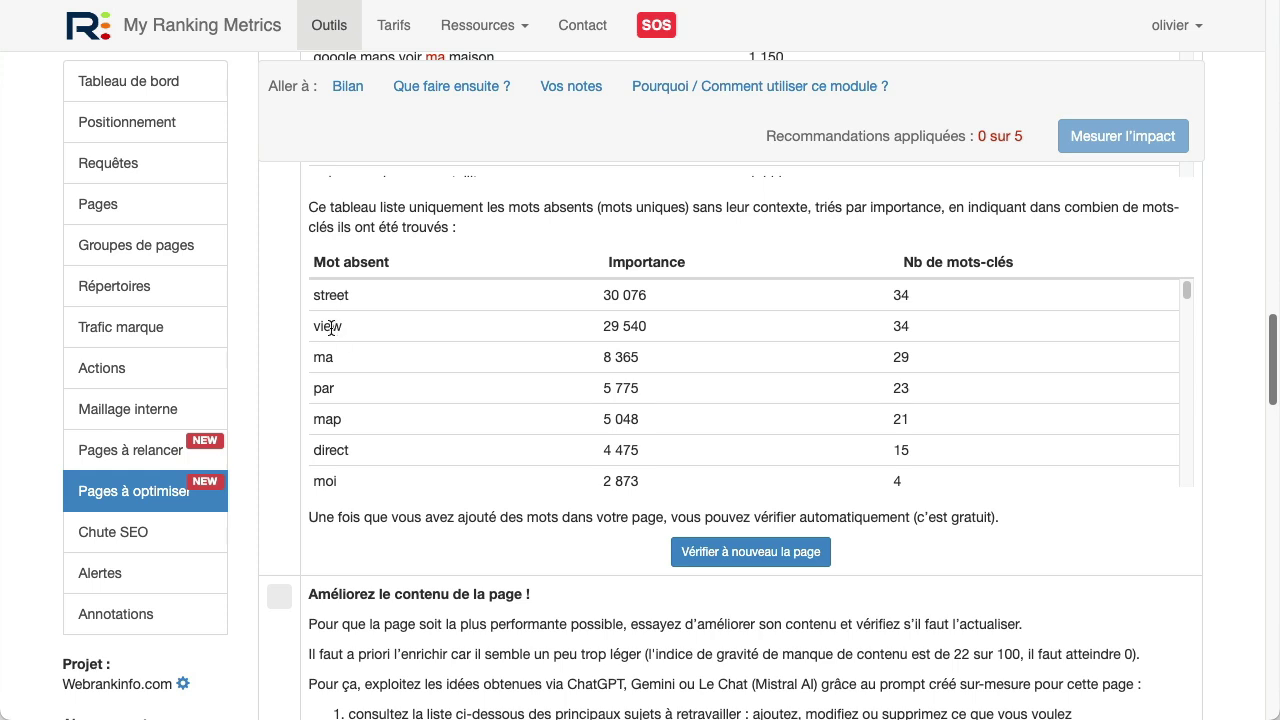
scroll(362, 346, "down", 1)
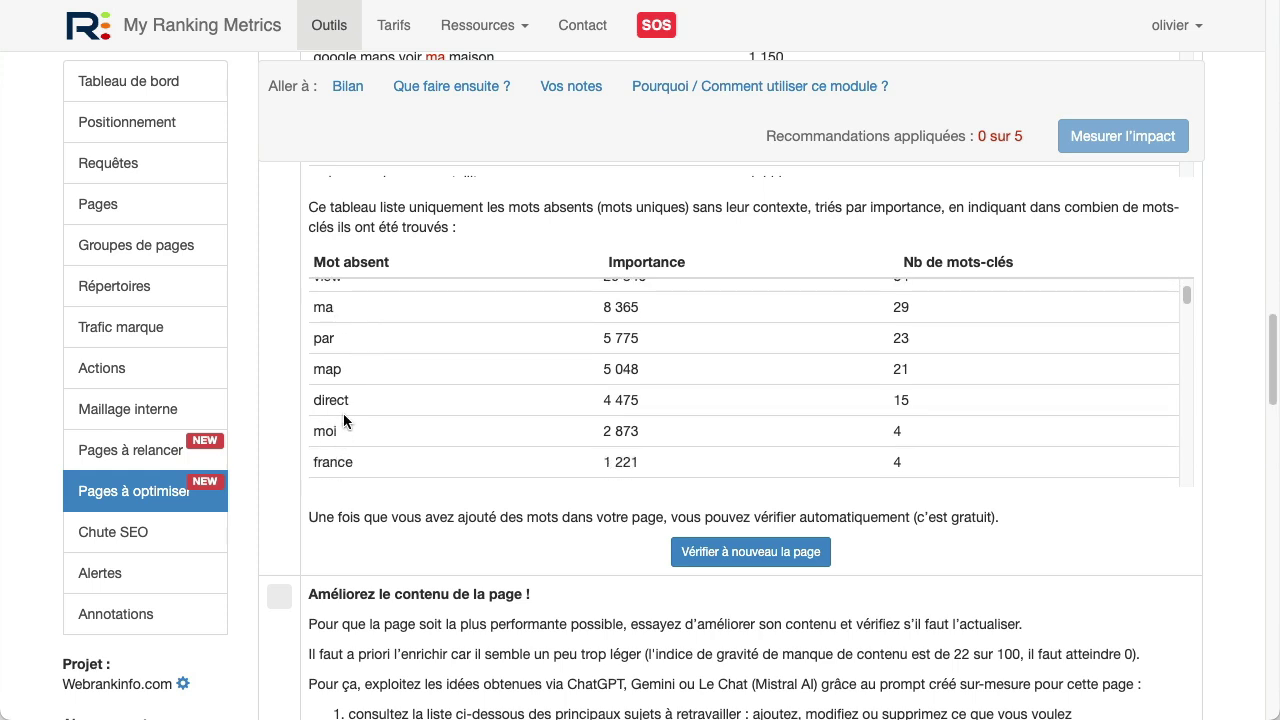
scroll(343, 410, "down", 1)
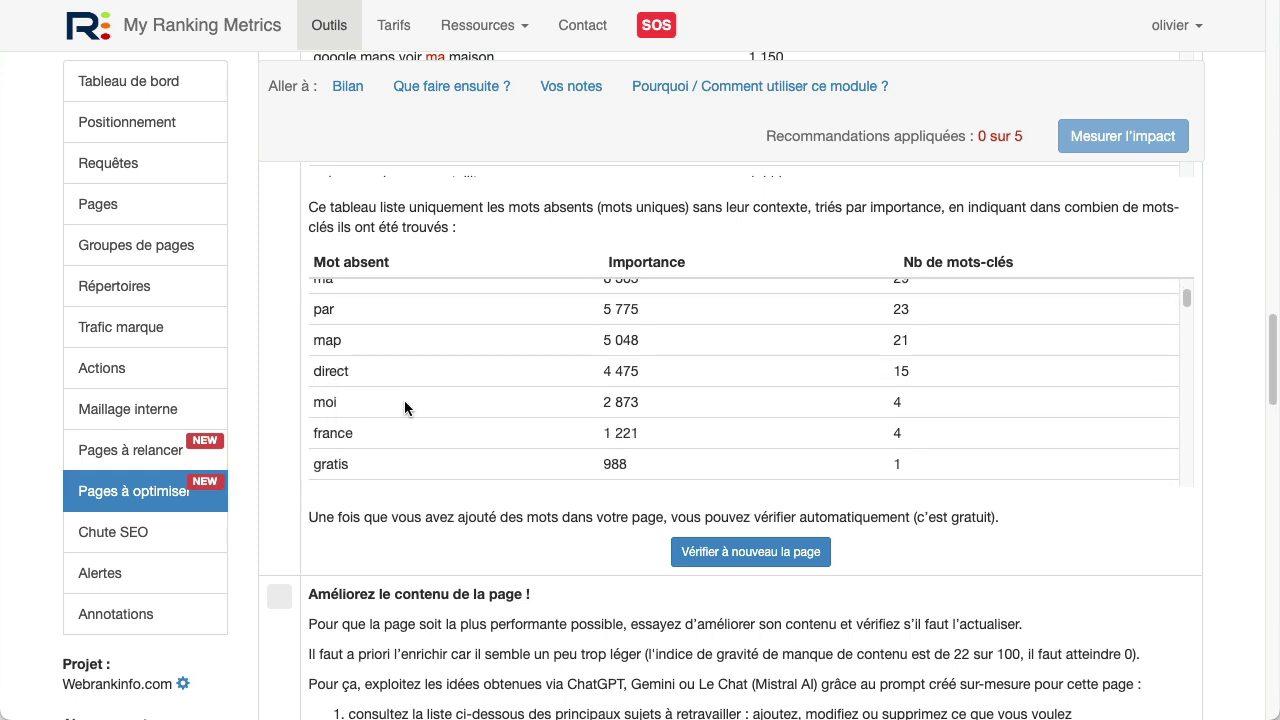
scroll(330, 350, "down", 3)
scroll(341, 367, "down", 1)
scroll(415, 374, "down", 1)
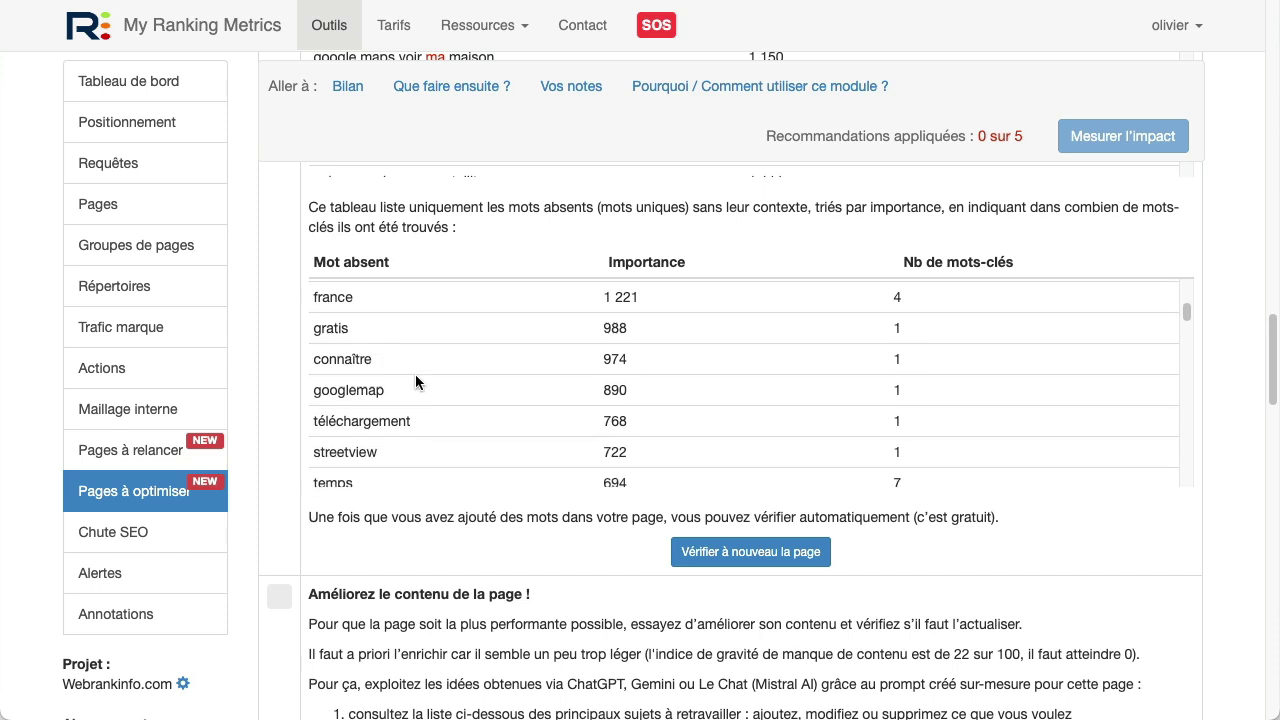
scroll(567, 388, "down", 1)
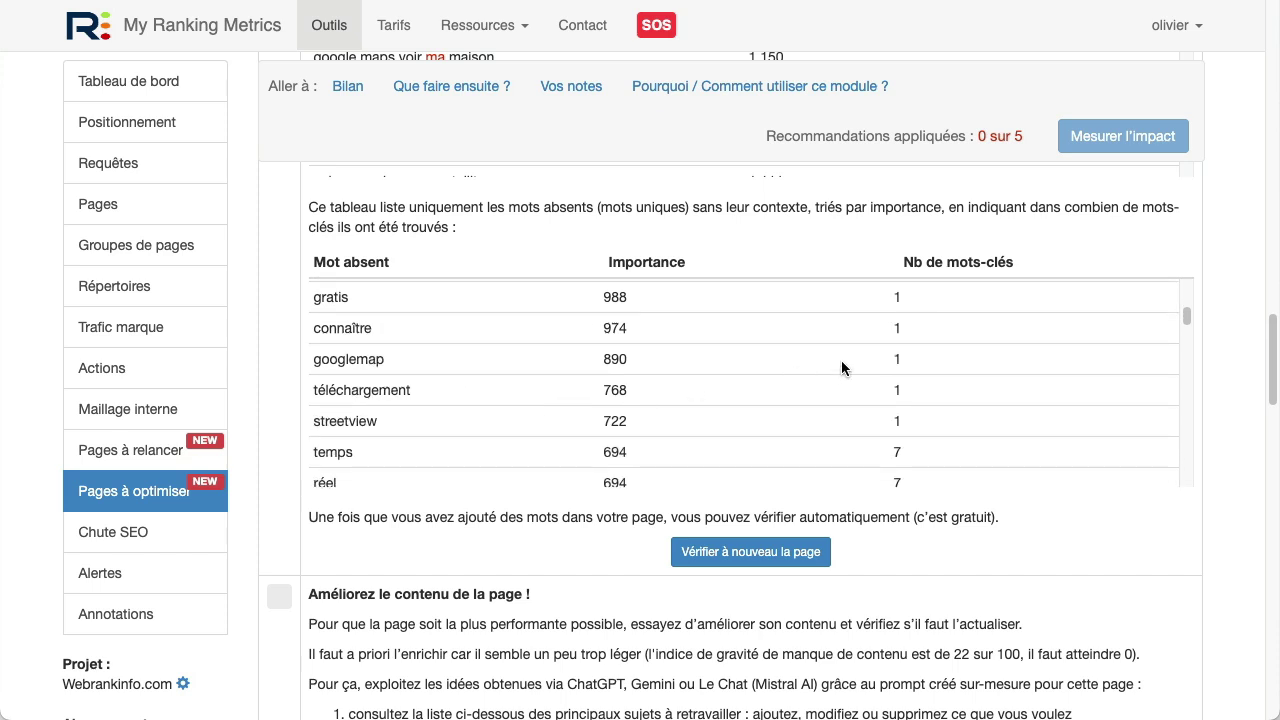
- Review the list of main topics to rework in the "Améliorez le contenu de la page !" recommendation
left_click_drag(1274, 346, 1276, 405)
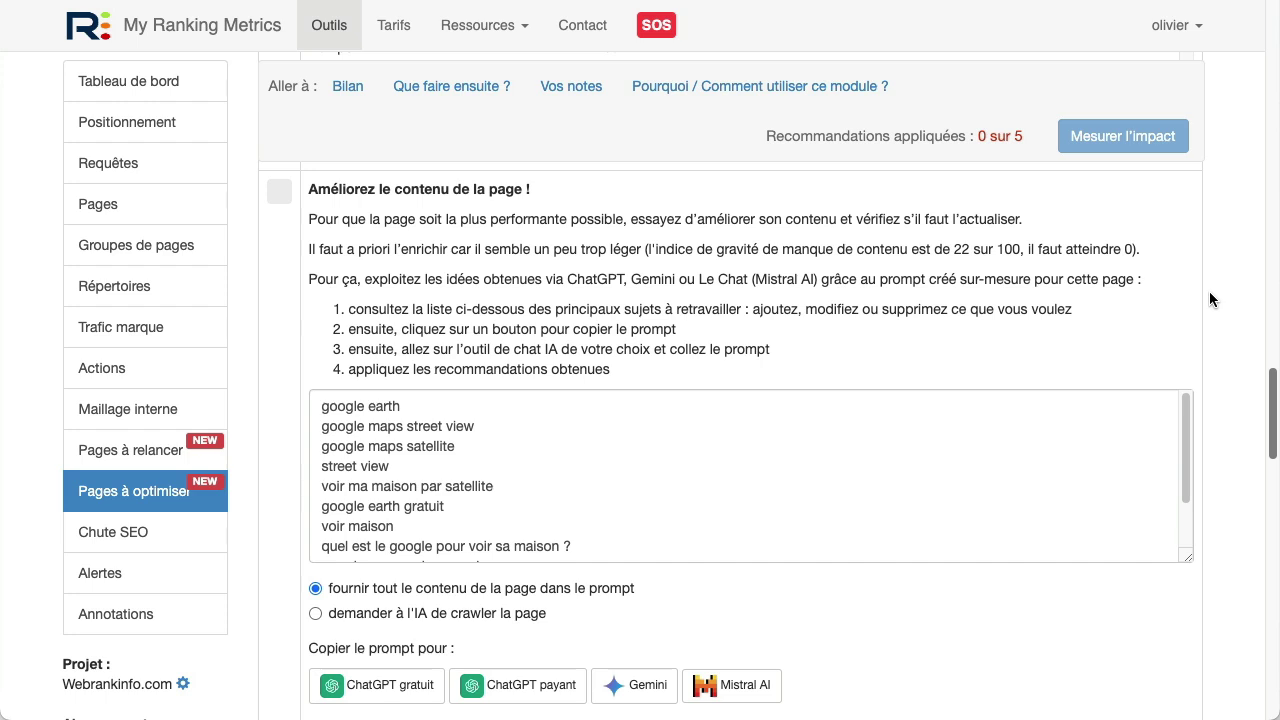
left_click_drag(321, 405, 603, 540)
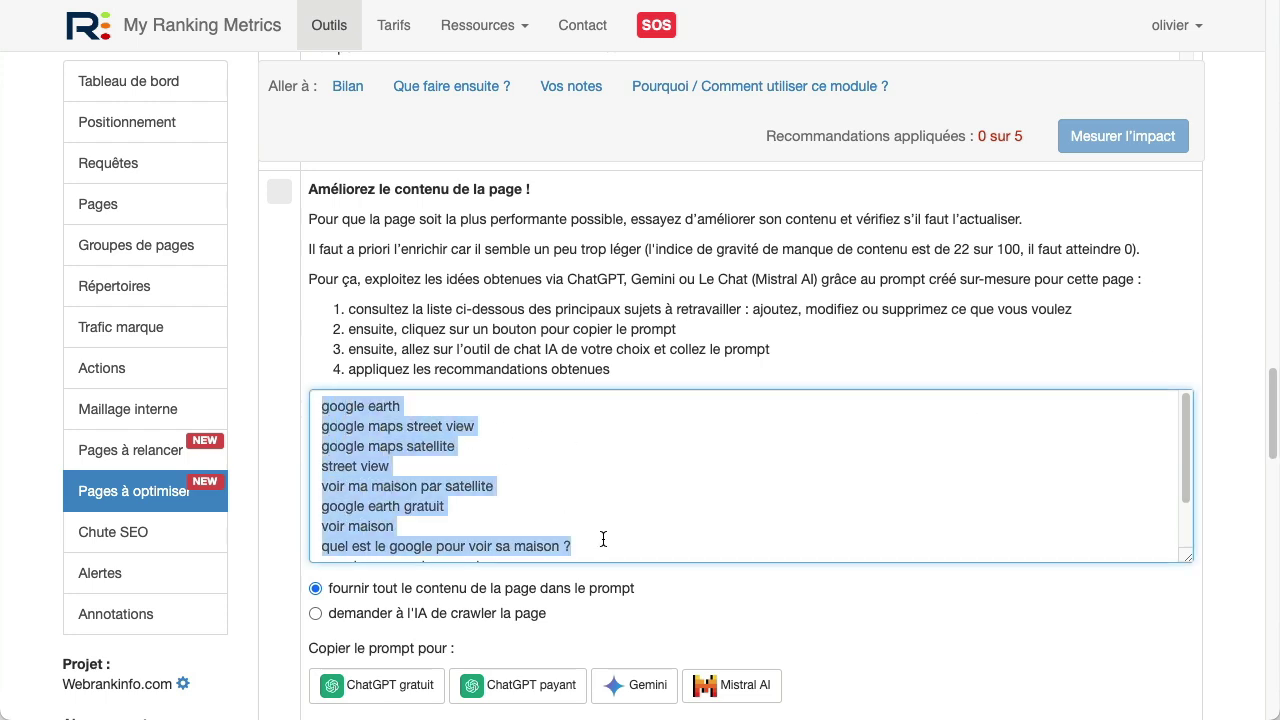
left_click(434, 487)
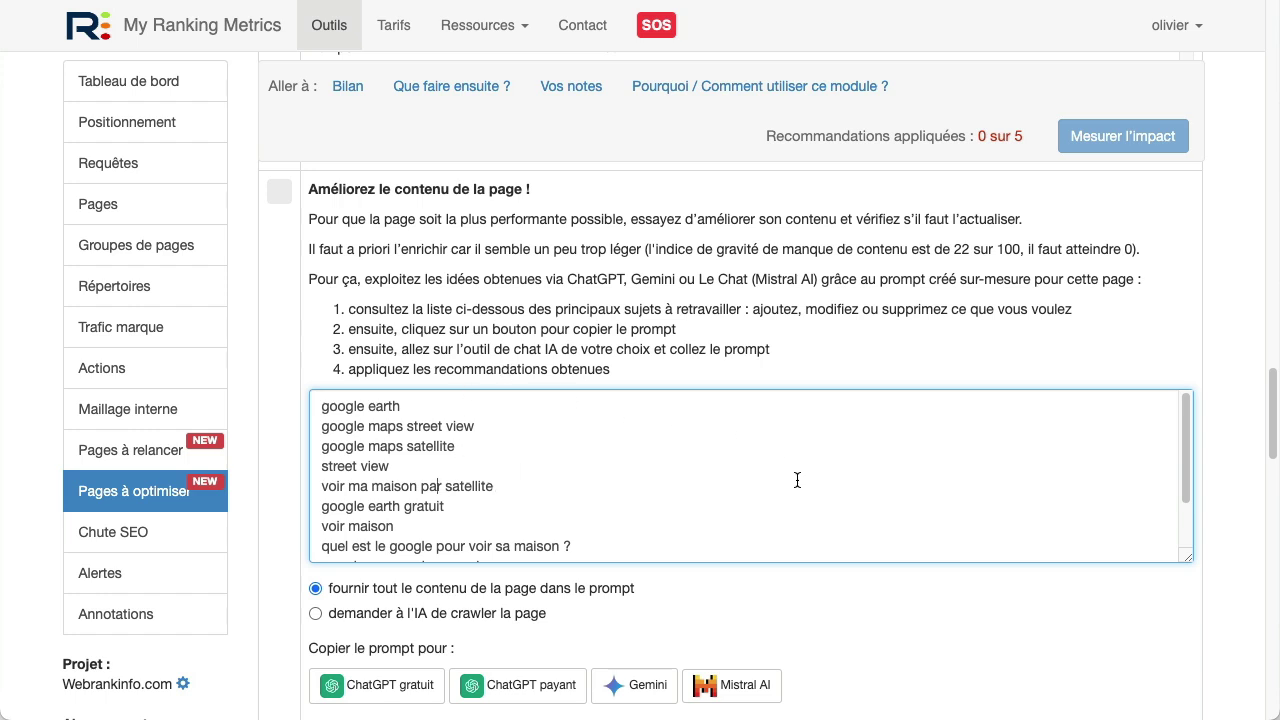
- Copy the custom content-improvement prompt for the paid version of ChatGPT, with the full page content provided
scroll(1080, 597, "down", 5)
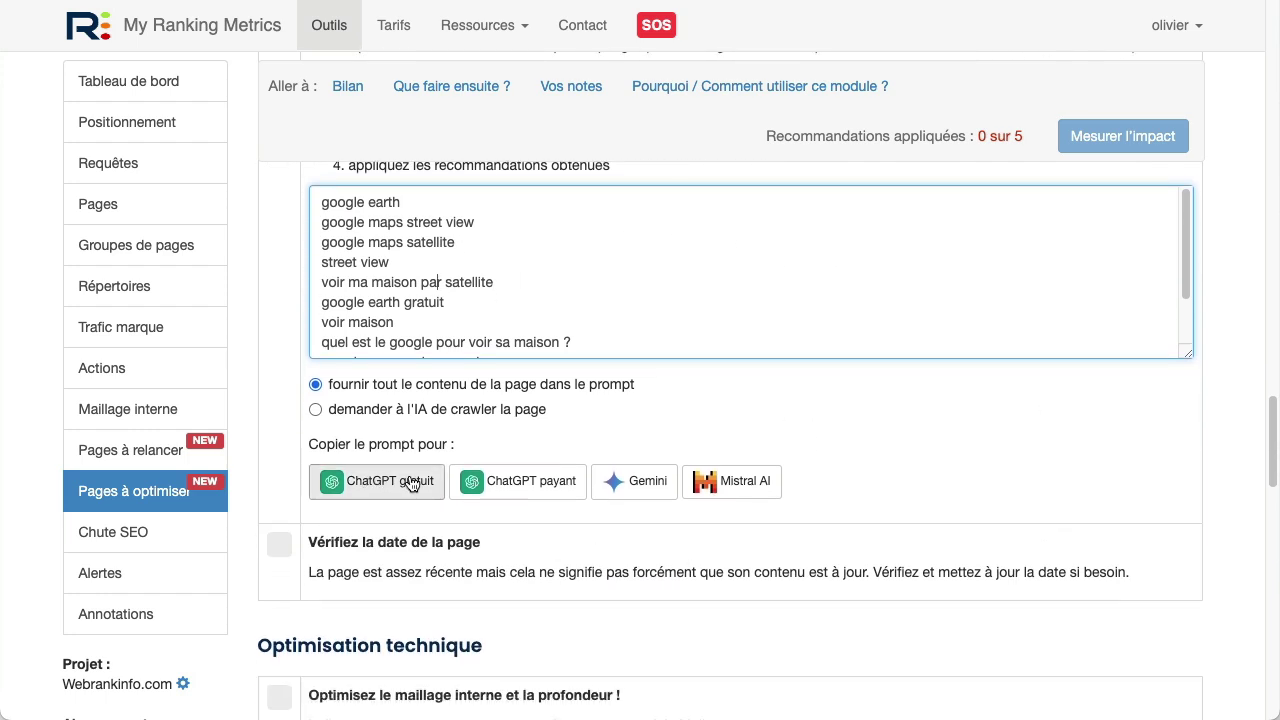
left_click(505, 485)
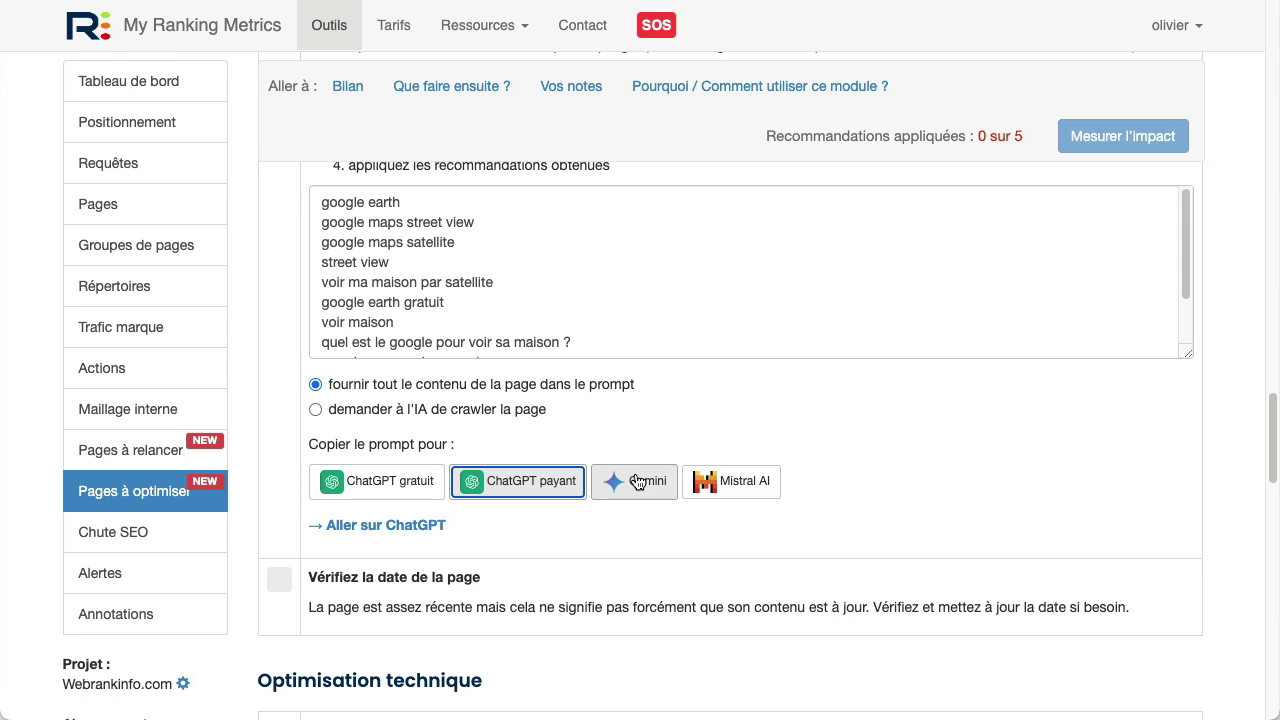
left_click(817, 457)
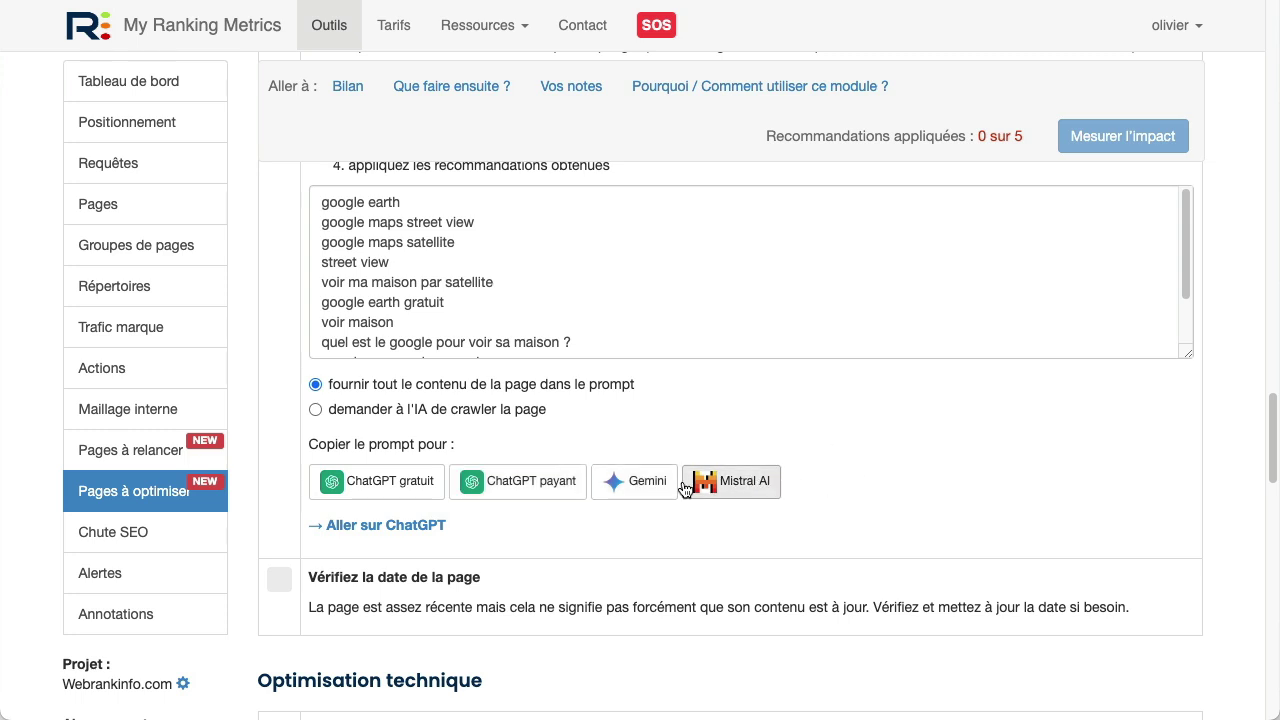
- Go to the "Vos notes" section of the analysis and place the cursor in the notes editor
left_click(573, 87)
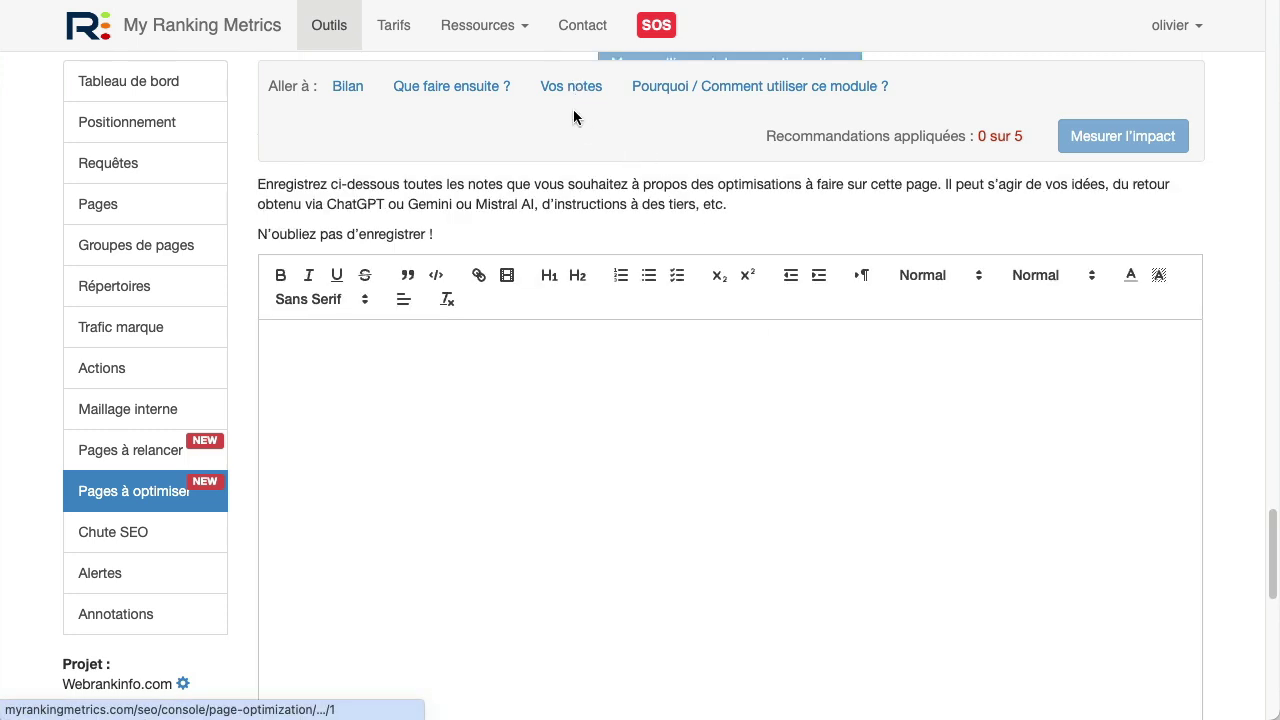
left_click(411, 354)
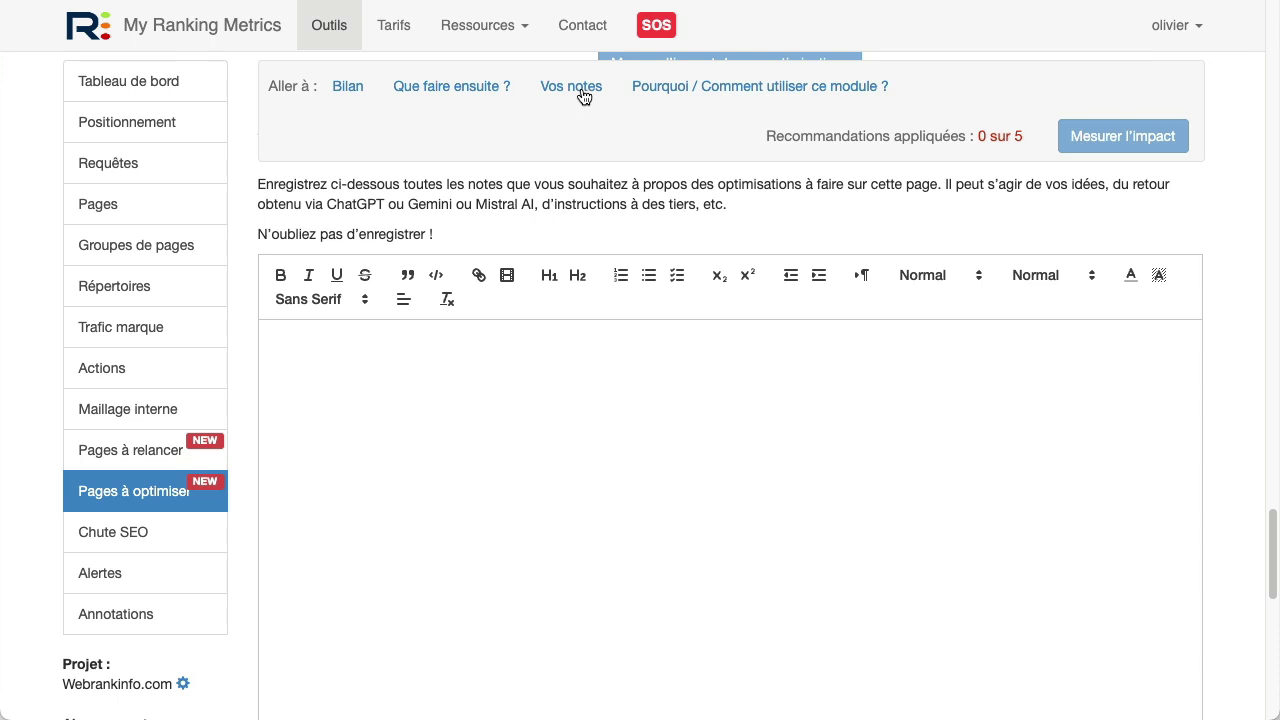
- Mark both technical optimisation recommendations, on internal linking and depth and on external outgoing links, as applied
scroll(880, 390, "up", 3)
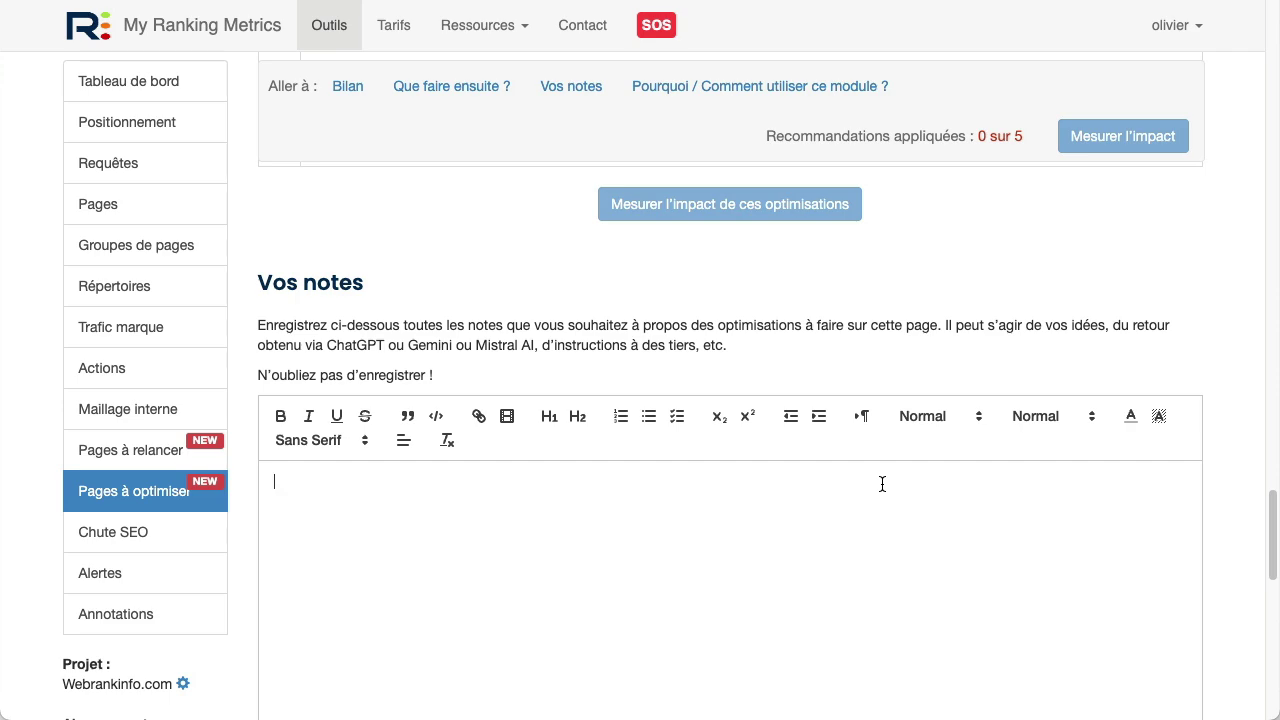
left_click_drag(1273, 520, 1275, 414)
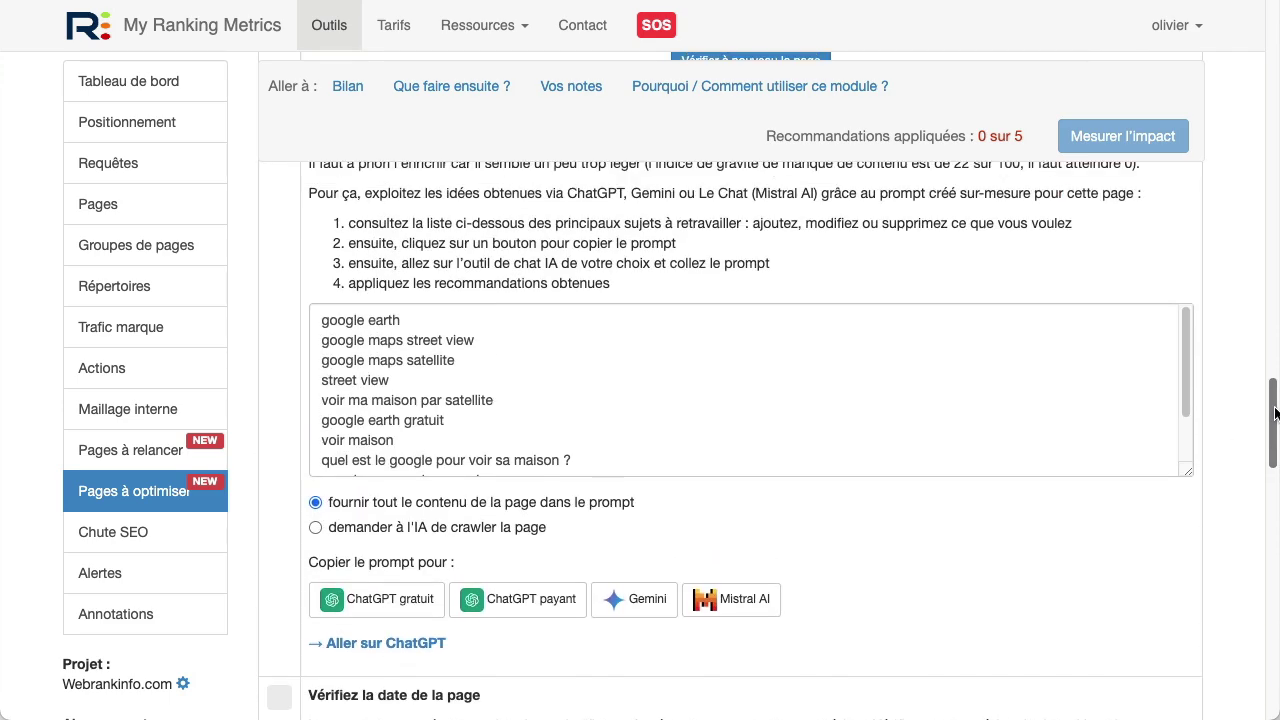
scroll(563, 428, "down", 4)
scroll(563, 428, "down", 4)
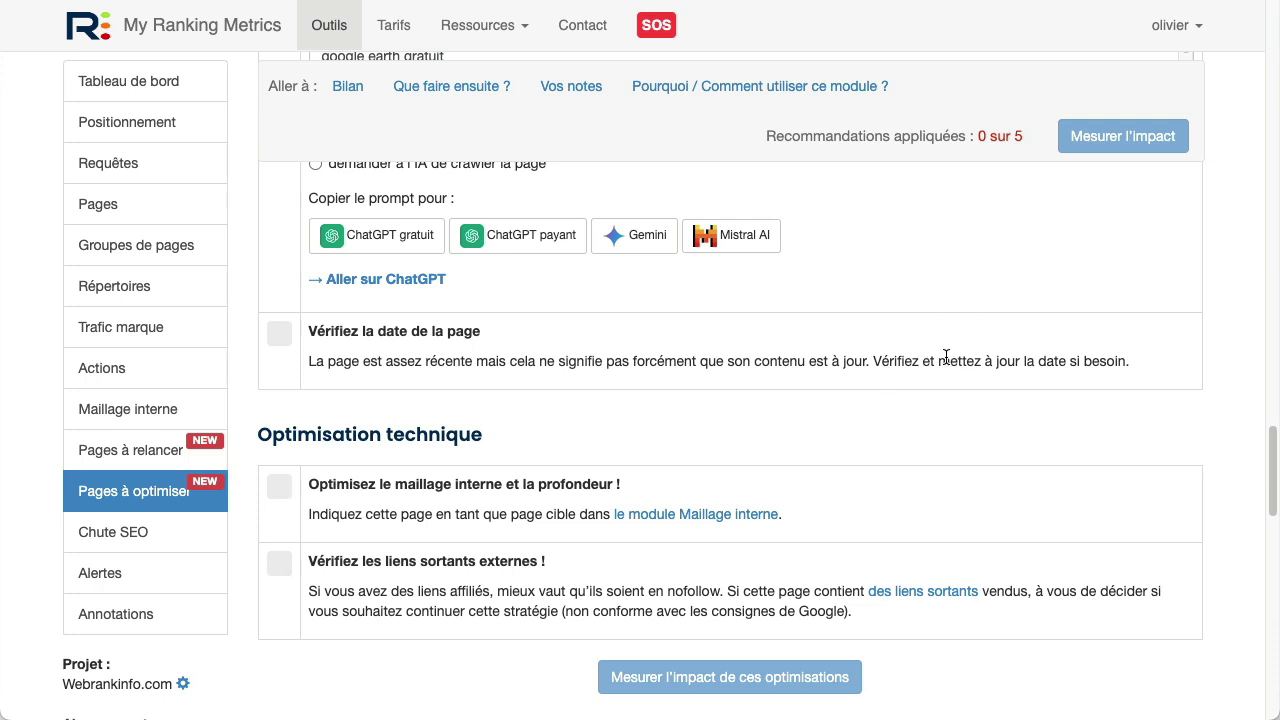
scroll(912, 392, "down", 1)
scroll(920, 392, "down", 3)
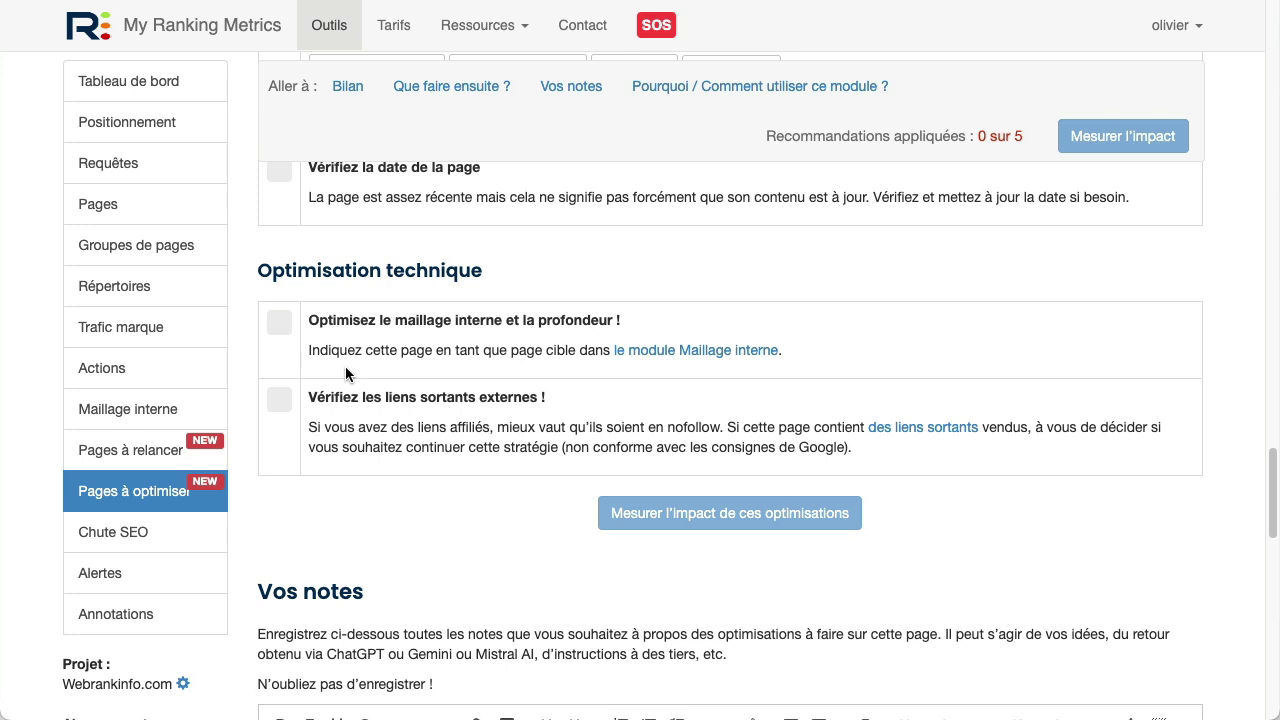
left_click(283, 399)
left_click(280, 323)
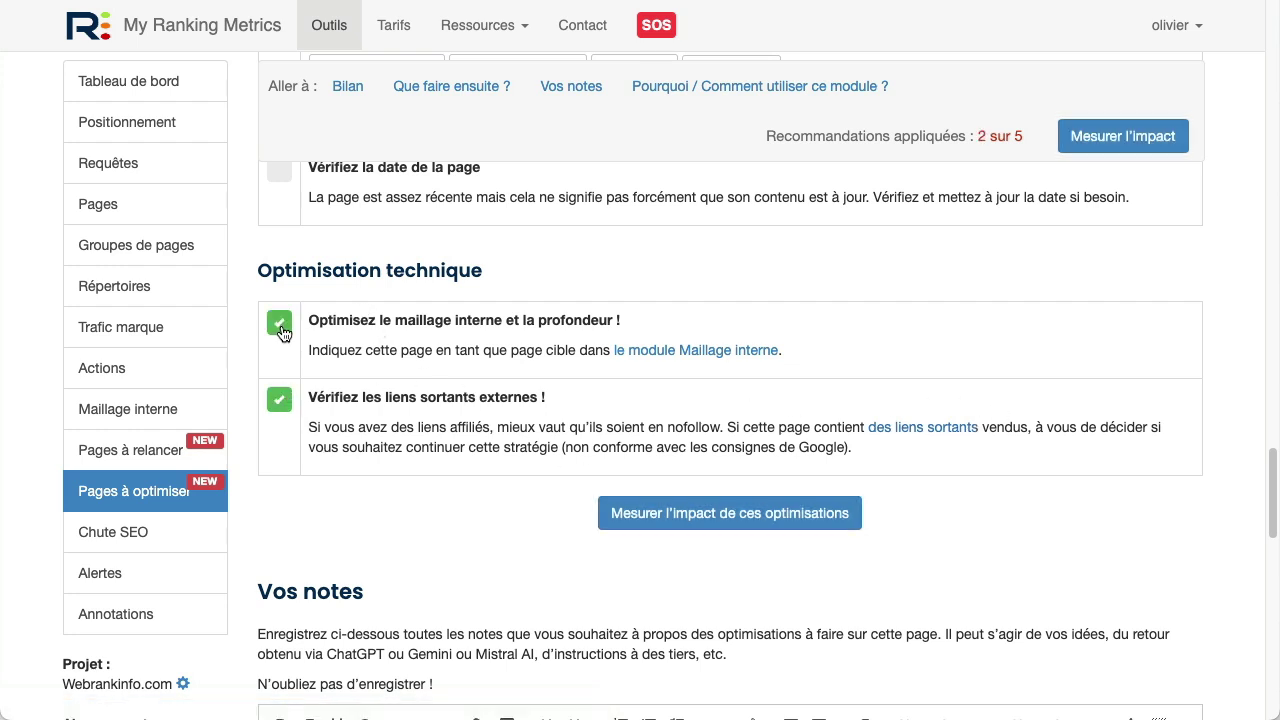
- Mark the three editorial recommendations as applied: page date check, content improvement and missing words in the page
scroll(465, 341, "up", 5)
left_click(281, 445)
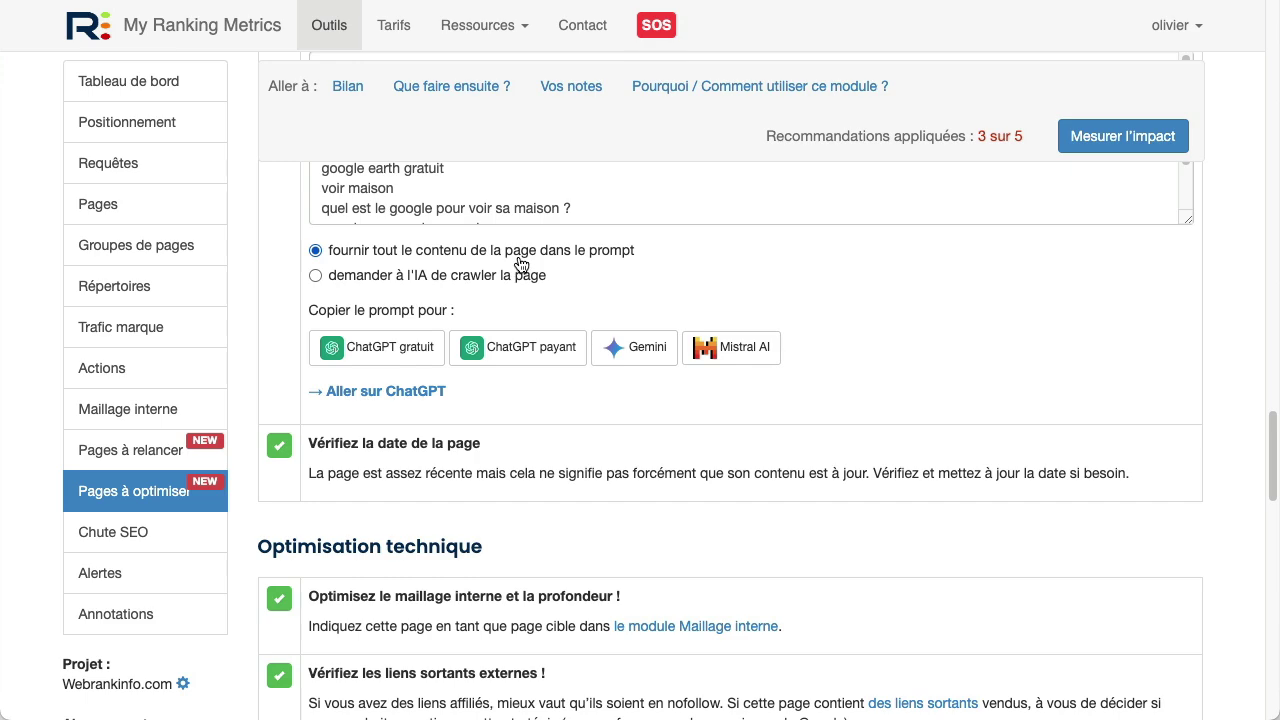
scroll(394, 287, "up", 3)
scroll(394, 287, "up", 5)
left_click(279, 460)
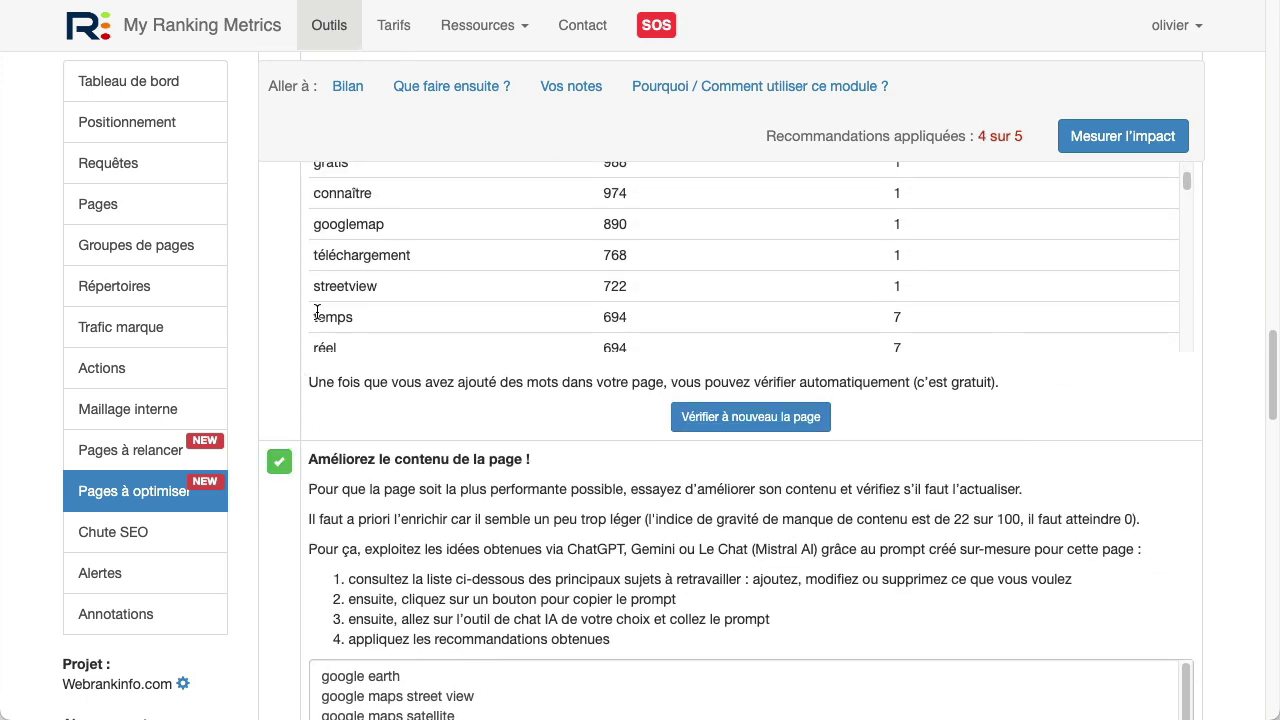
scroll(297, 300, "up", 10)
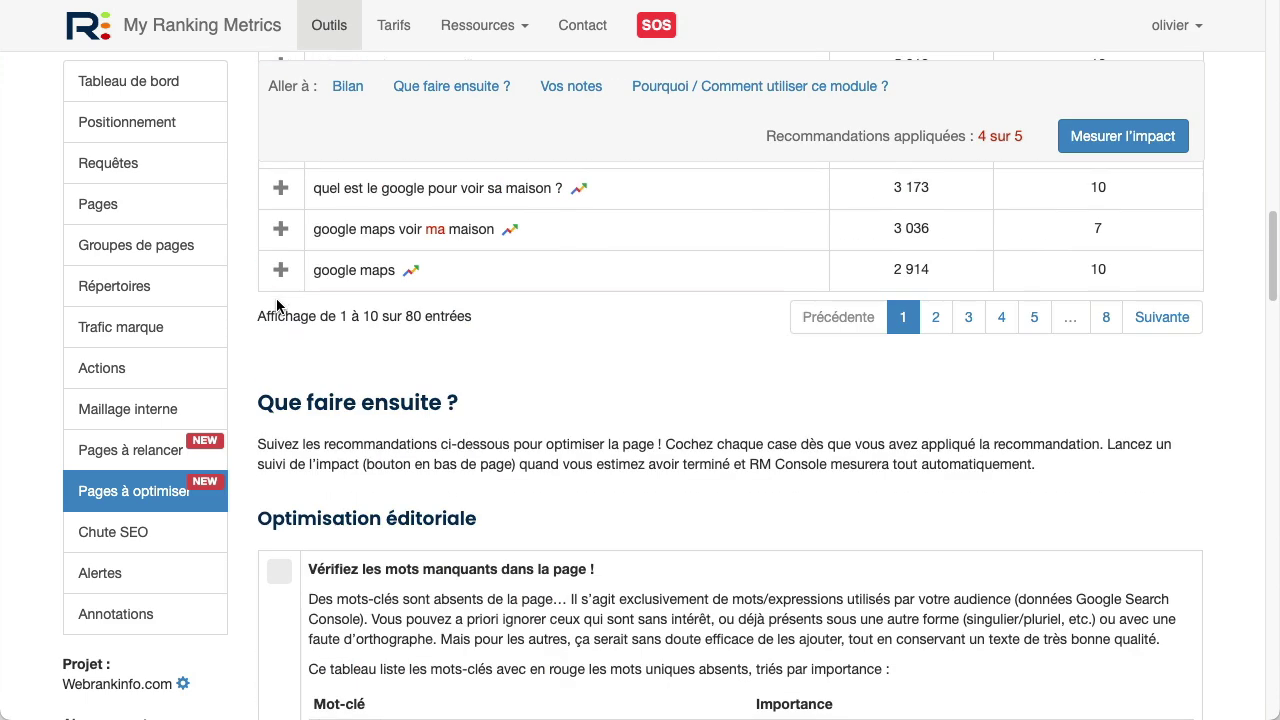
left_click(283, 575)
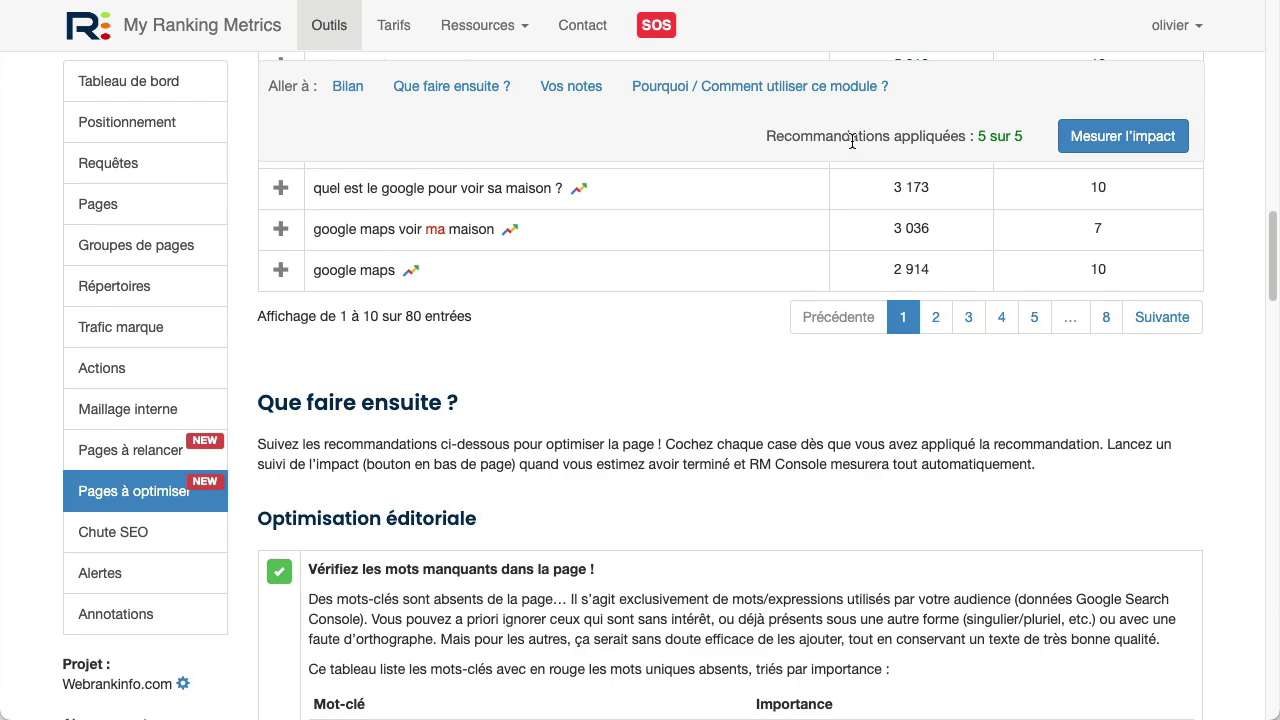
left_click_drag(843, 134, 1022, 136)
left_click(962, 137)
- Launch the impact measurement for these optimisations and confirm it
scroll(1083, 380, "down", 10)
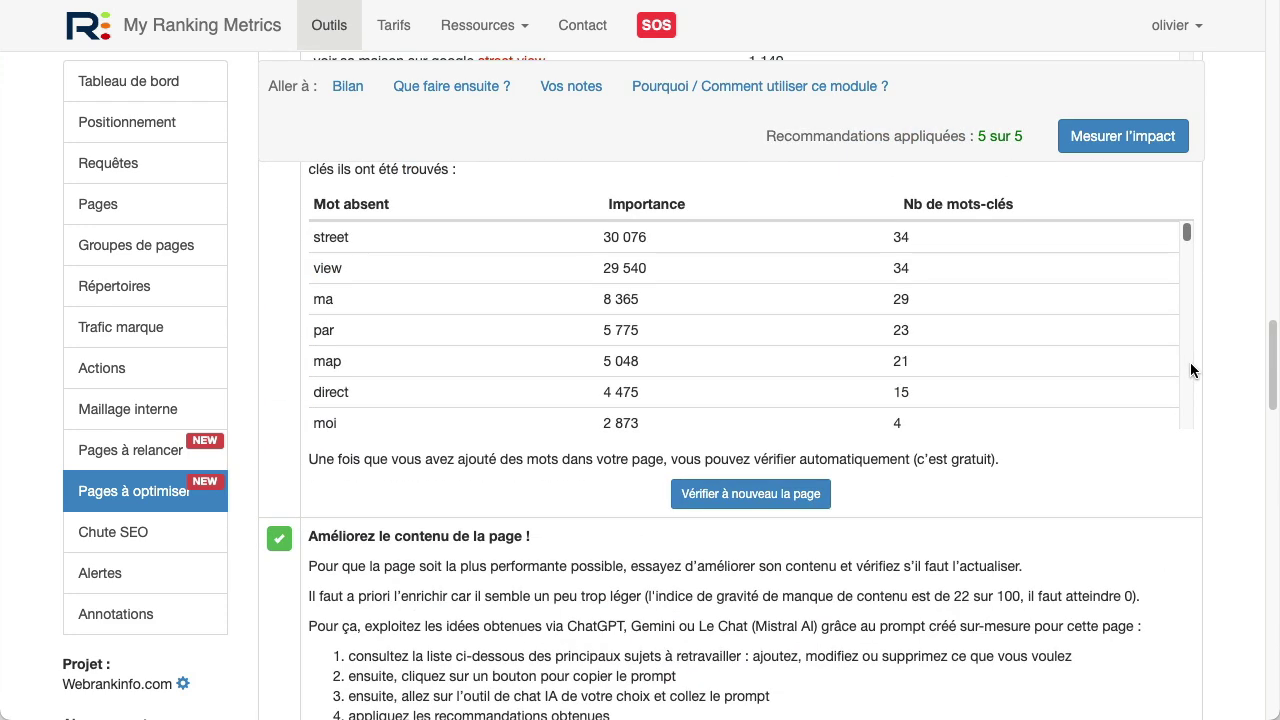
scroll(1190, 365, "down", 4)
scroll(1159, 511, "down", 10)
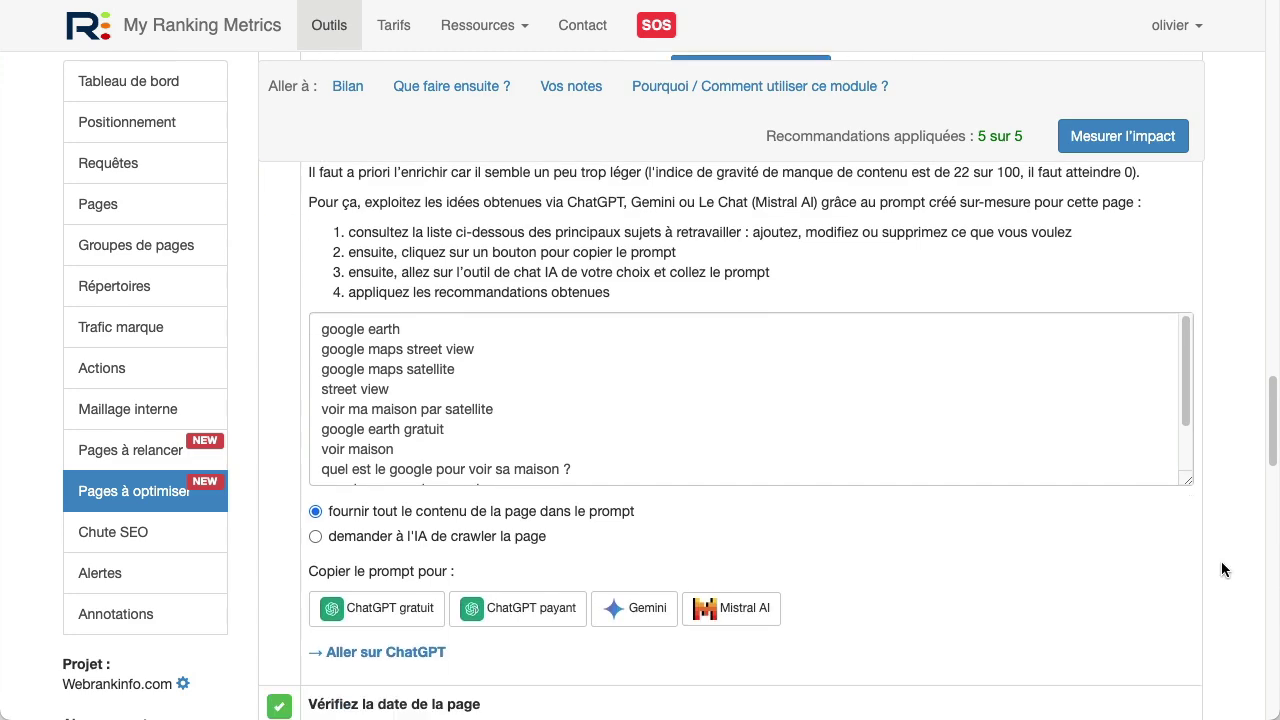
scroll(1214, 561, "down", 5)
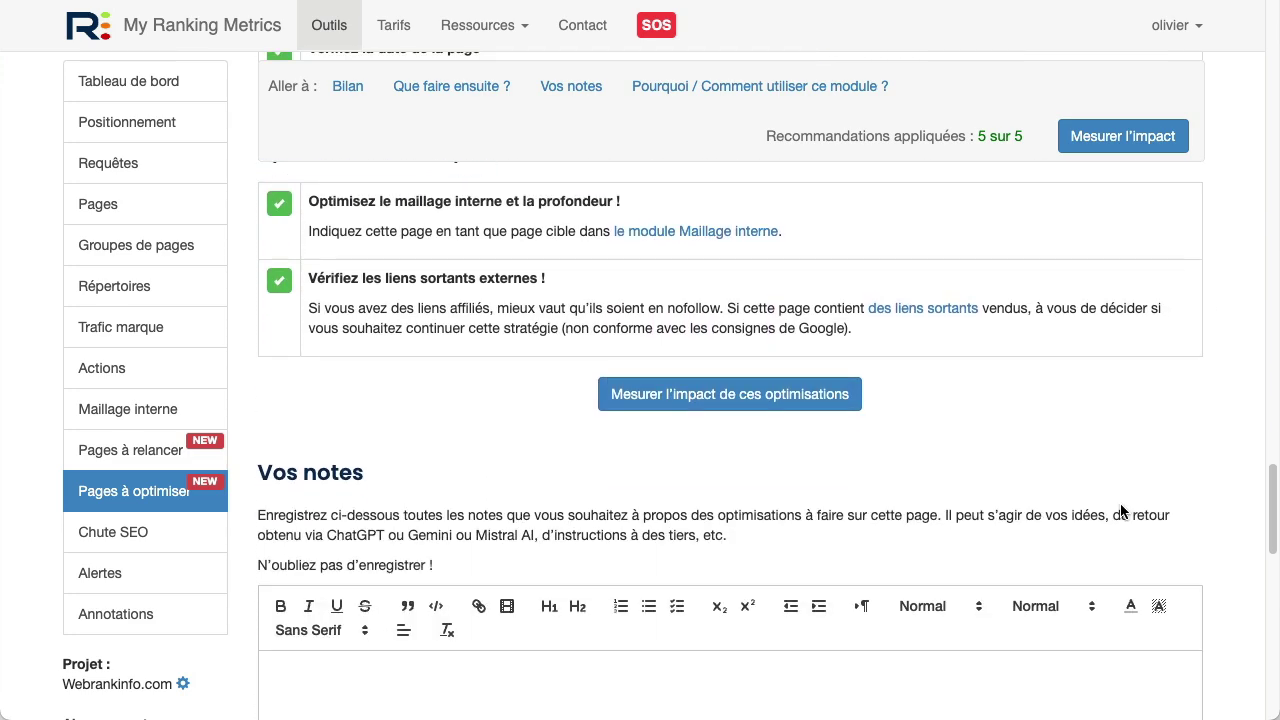
left_click(738, 370)
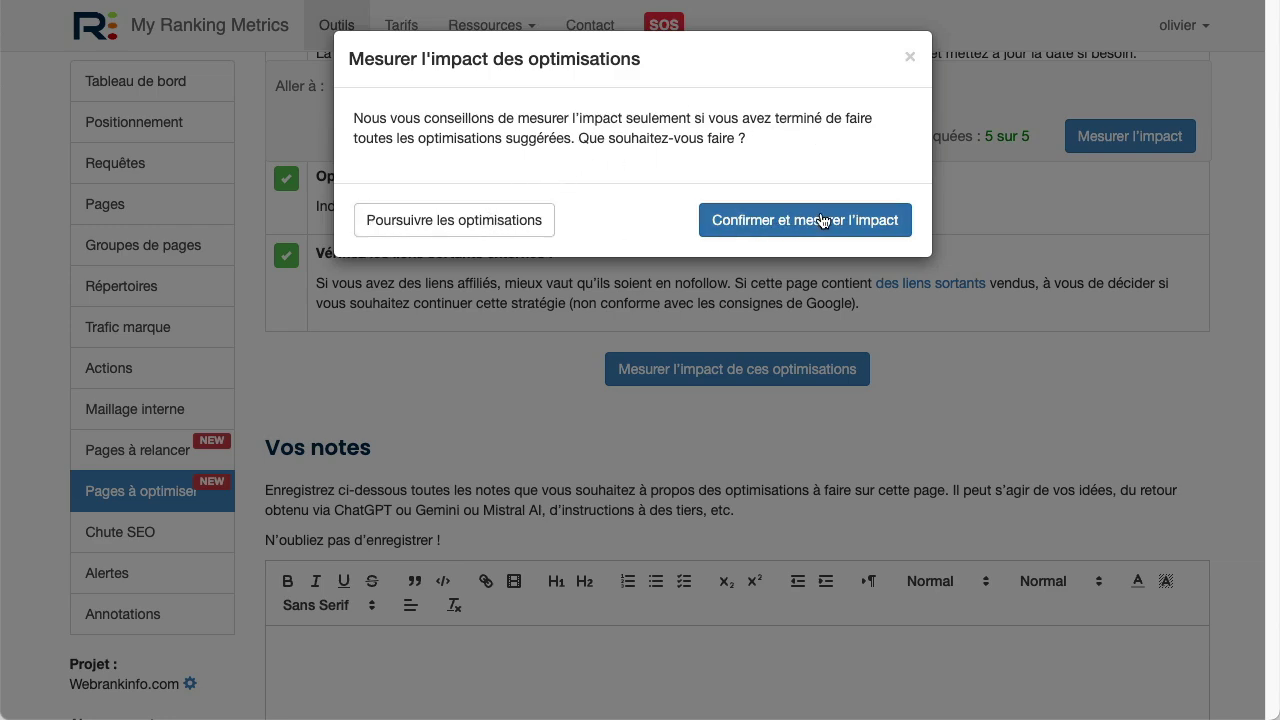
left_click(872, 228)
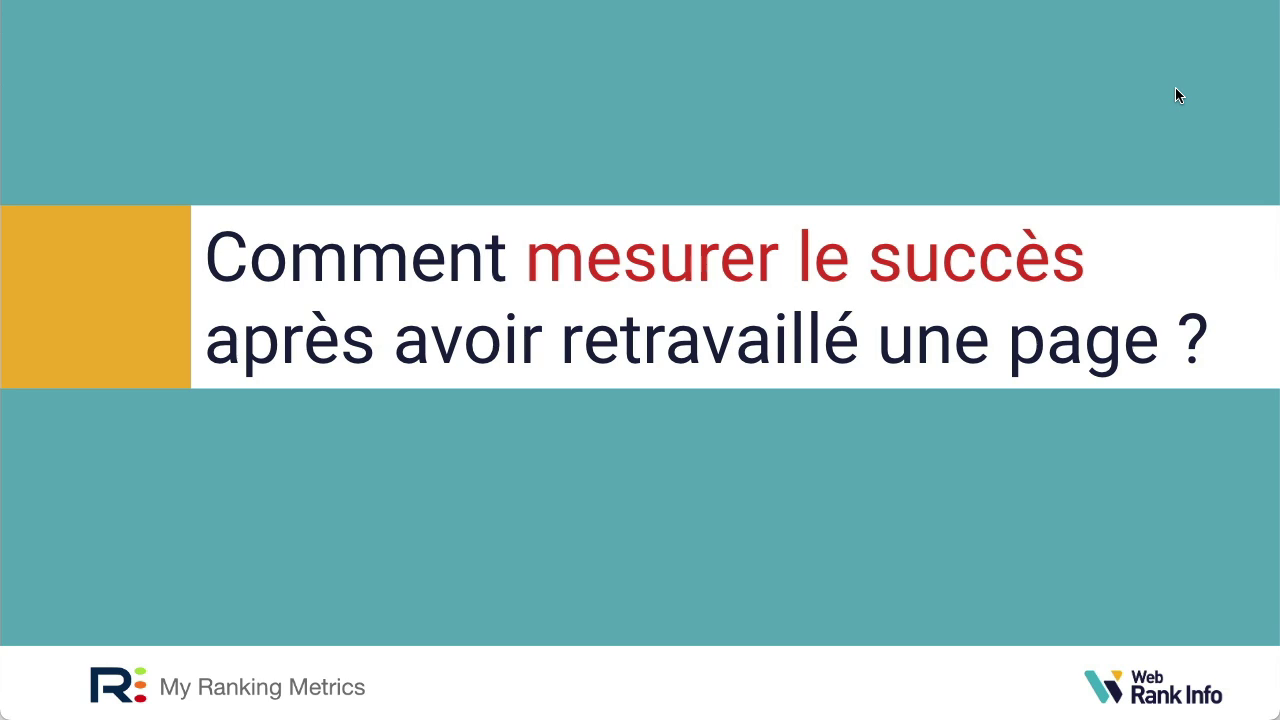
key("Right")
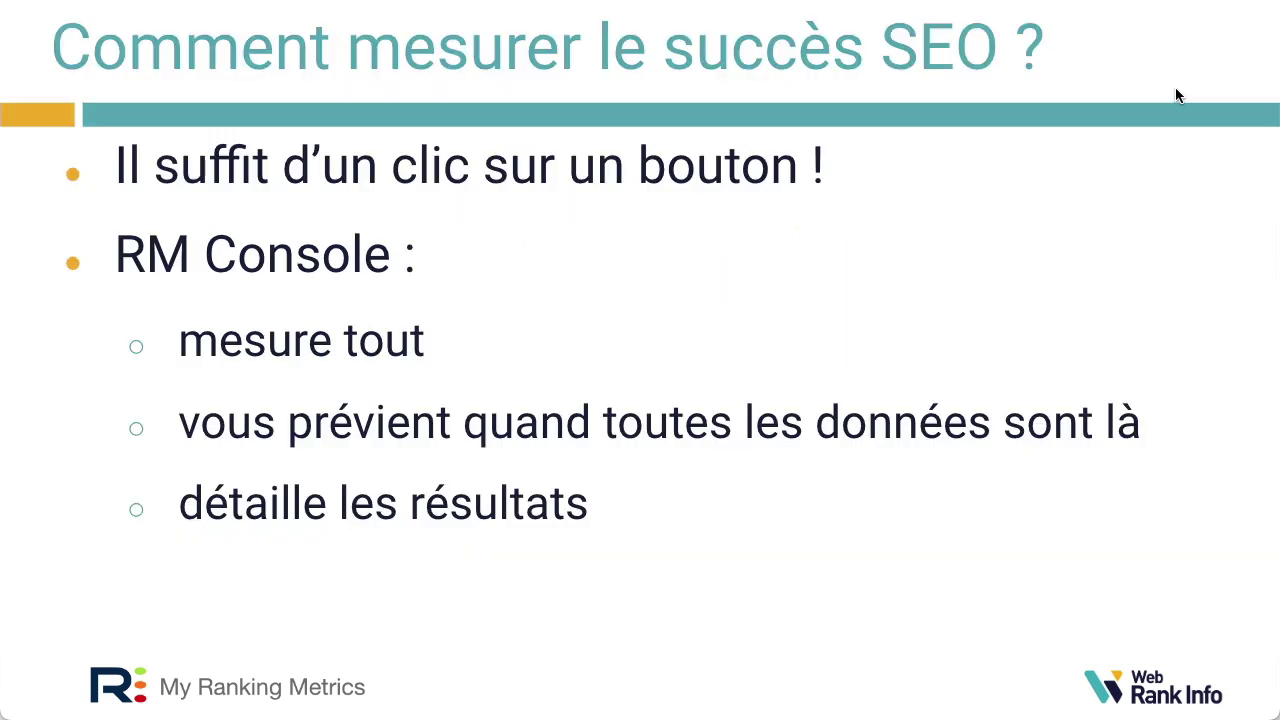